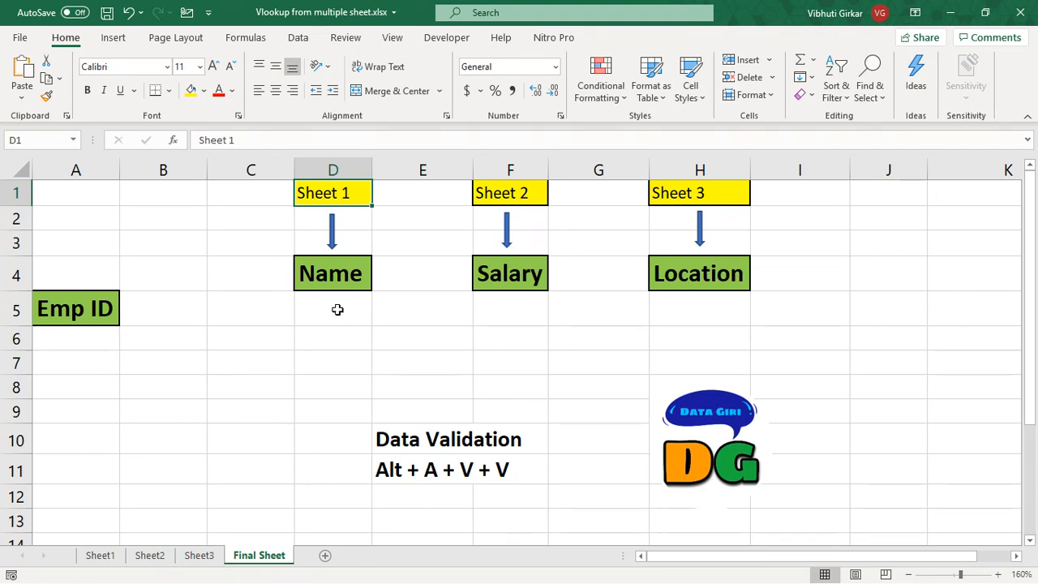
# Examine the Name, Salary and Location layout on Final Sheet and the employee tables on Sheet1, Sheet2 and Sheet3.
pyautogui.click(337, 309)
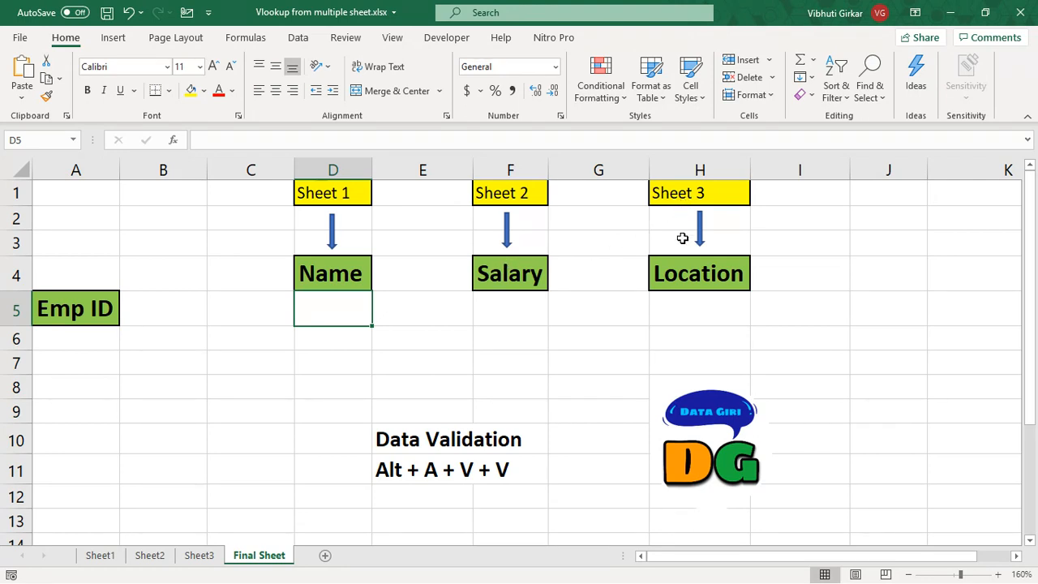
pyautogui.click(442, 330)
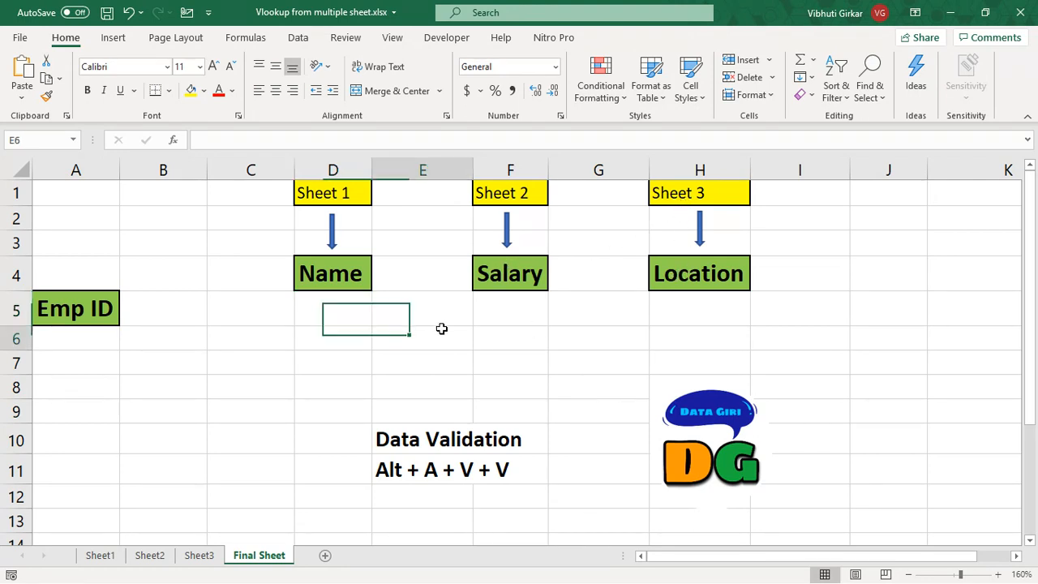
pyautogui.click(303, 324)
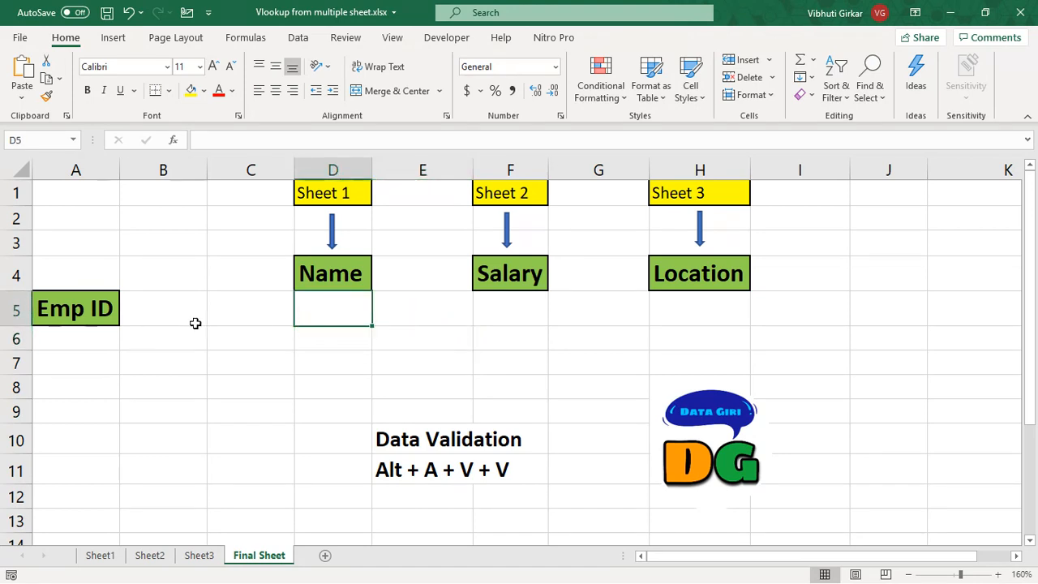
pyautogui.click(242, 322)
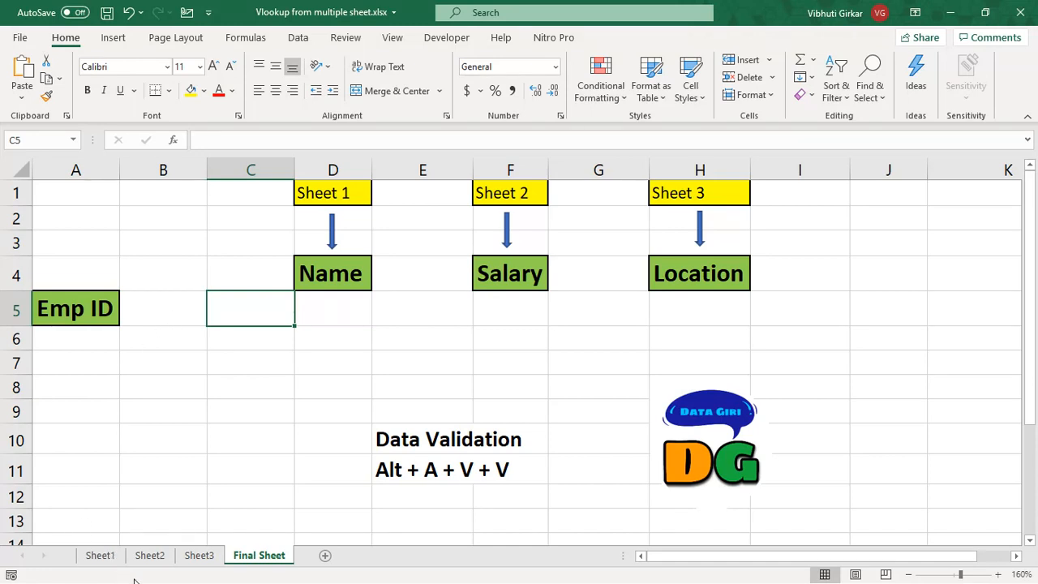
pyautogui.click(101, 555)
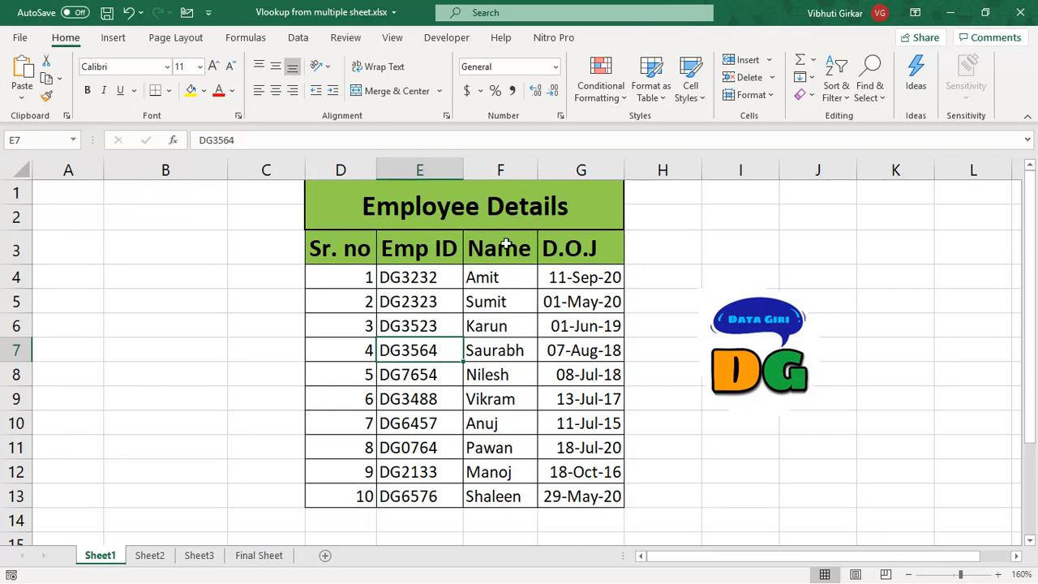
pyautogui.click(162, 558)
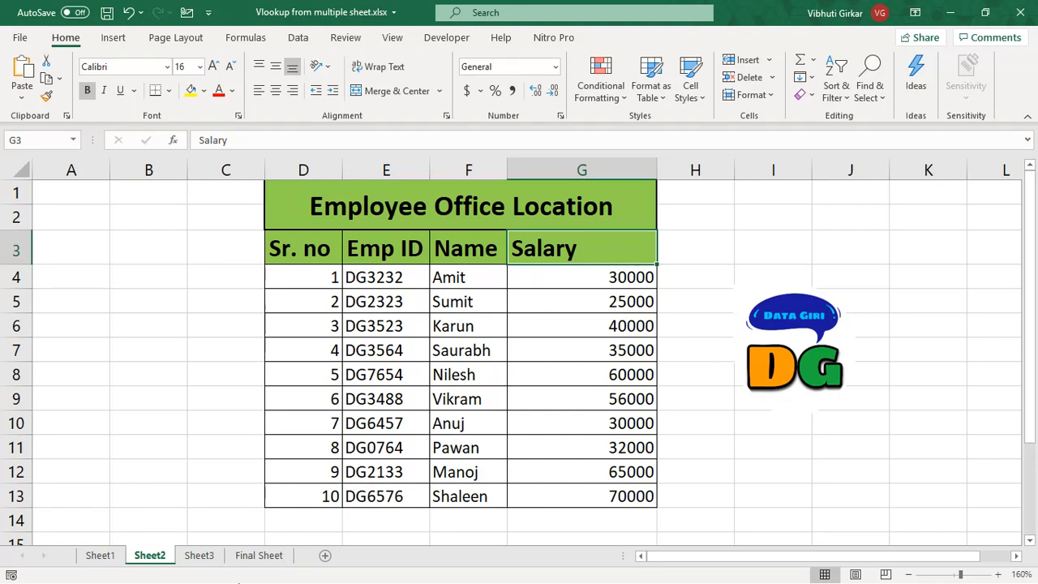
pyautogui.click(198, 558)
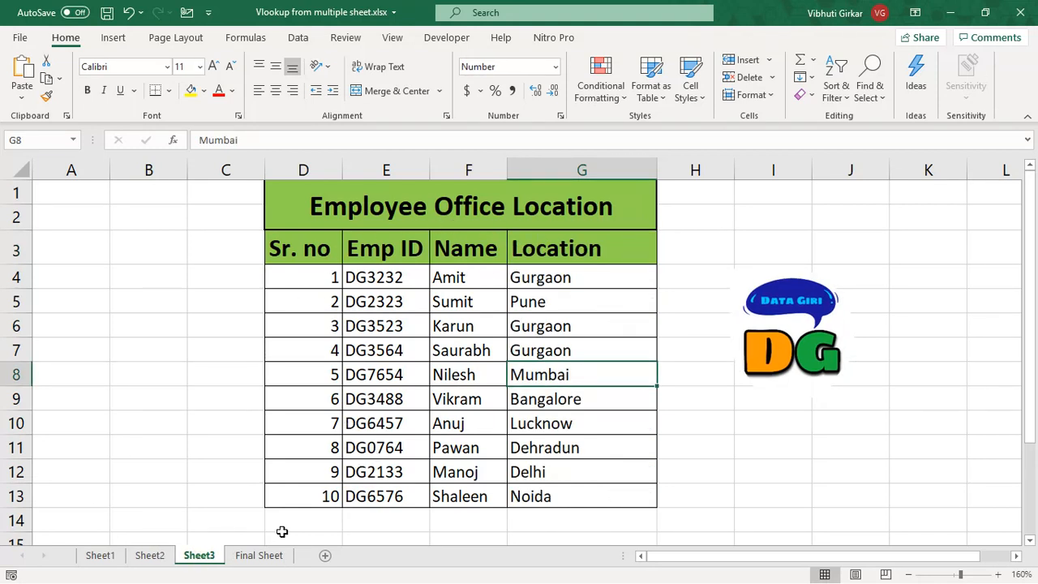
pyautogui.click(250, 556)
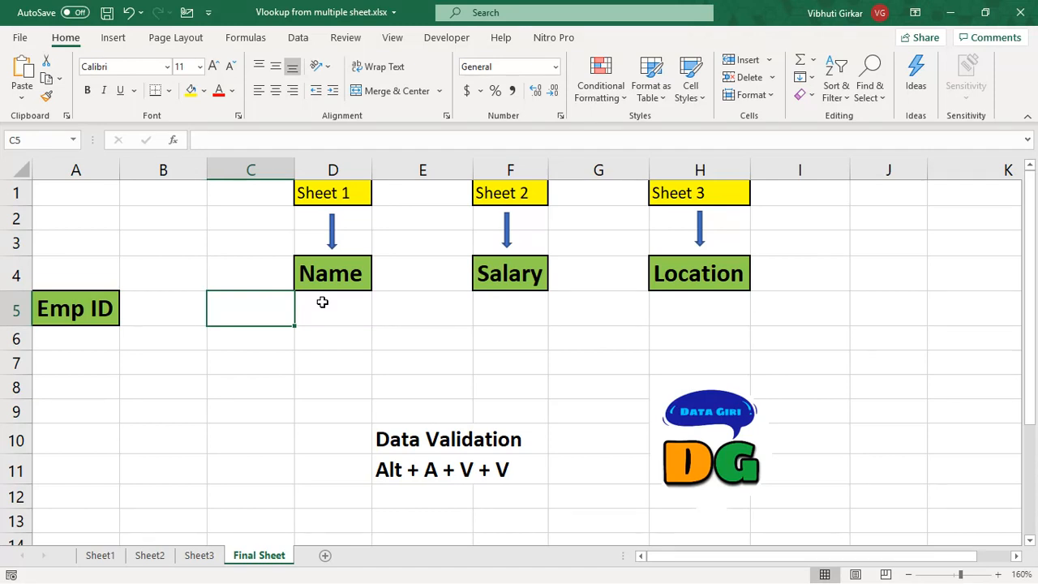
# Add list validation to cell B5 of Final Sheet with source =Sheet1!$E$4:$E$13, and choose the fourth employee ID in the list.
pyautogui.click(146, 313)
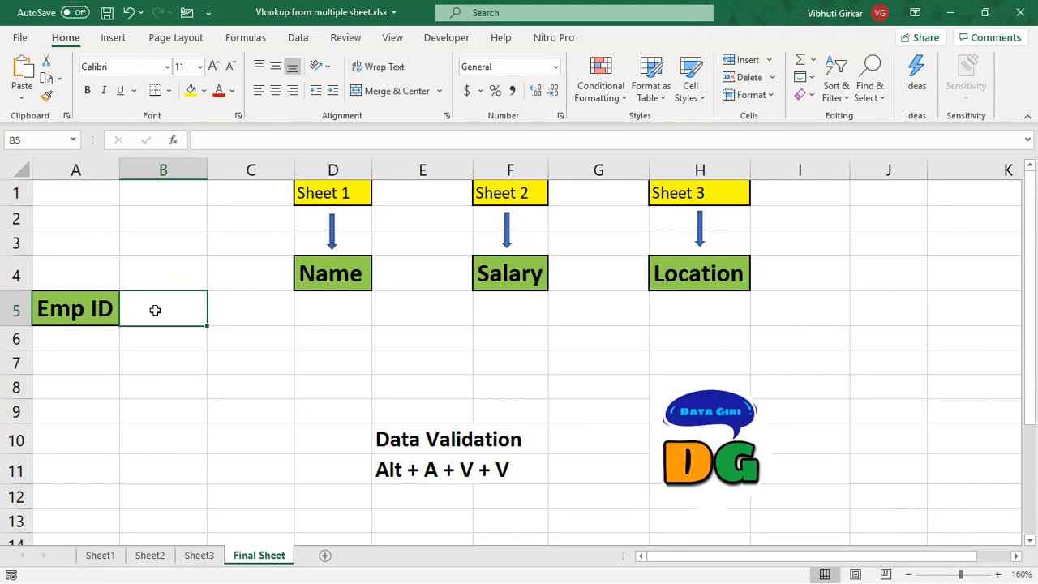
pyautogui.press('alt')
pyautogui.press('a')
pyautogui.press('v')
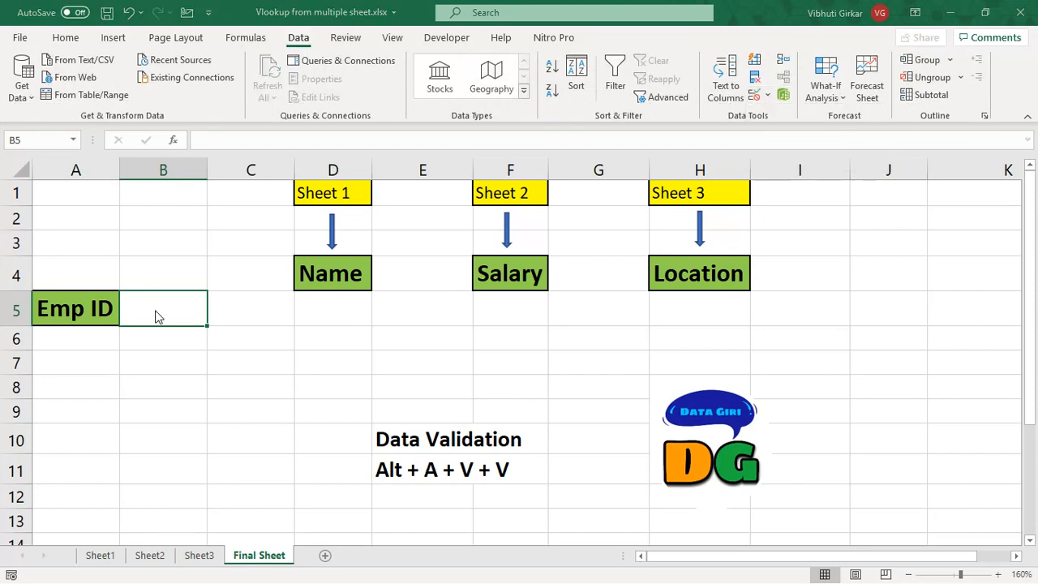
pyautogui.press('v')
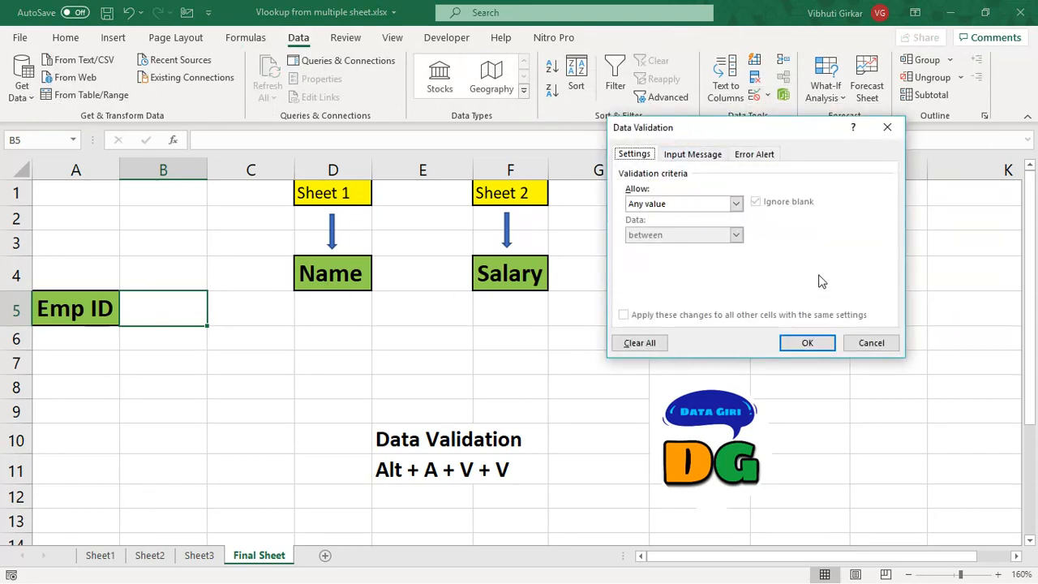
pyautogui.click(736, 203)
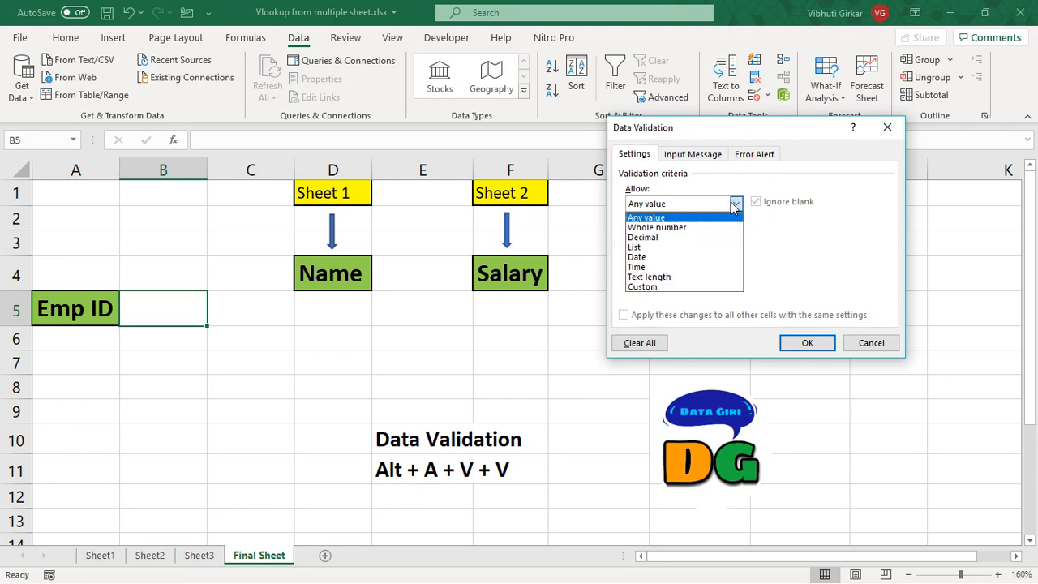
pyautogui.click(660, 248)
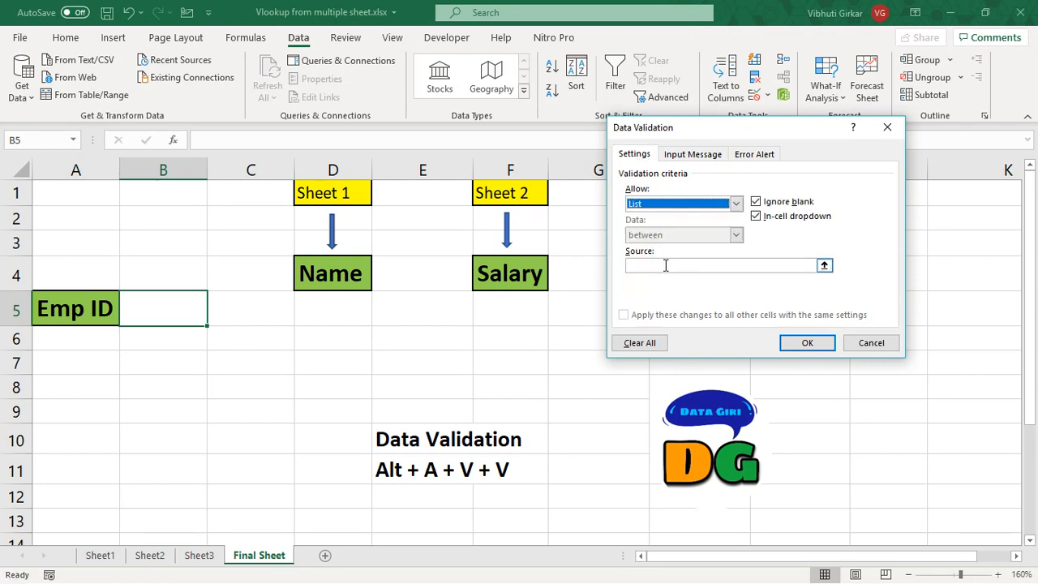
pyautogui.click(665, 266)
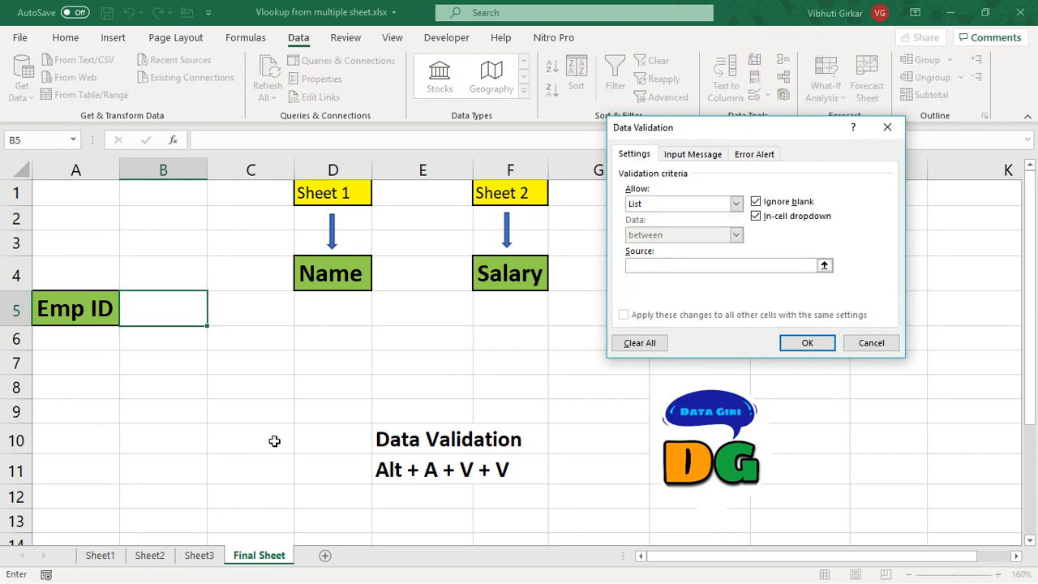
pyautogui.click(101, 556)
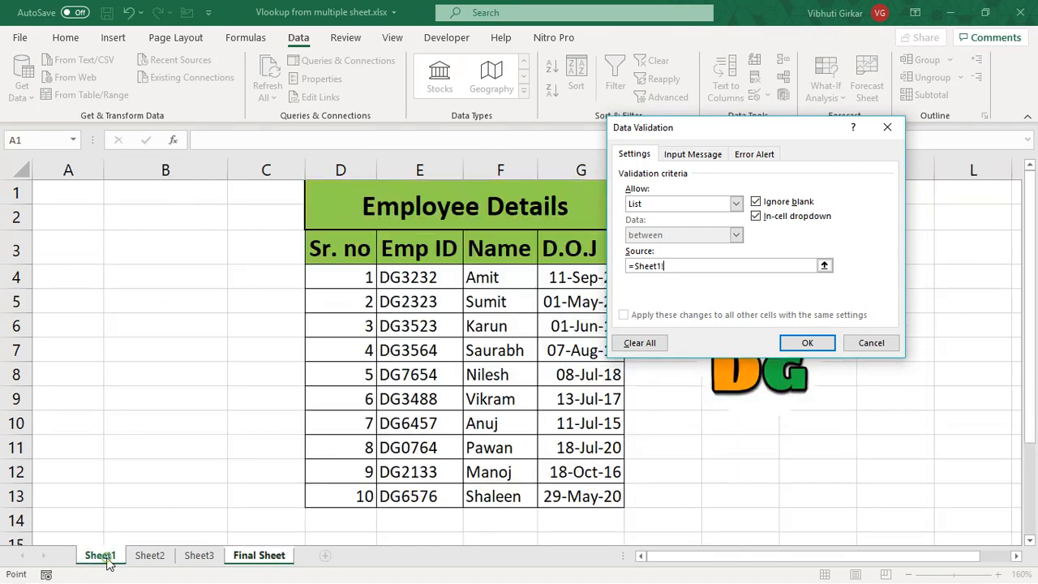
pyautogui.moveTo(405, 276); pyautogui.dragTo(411, 491)
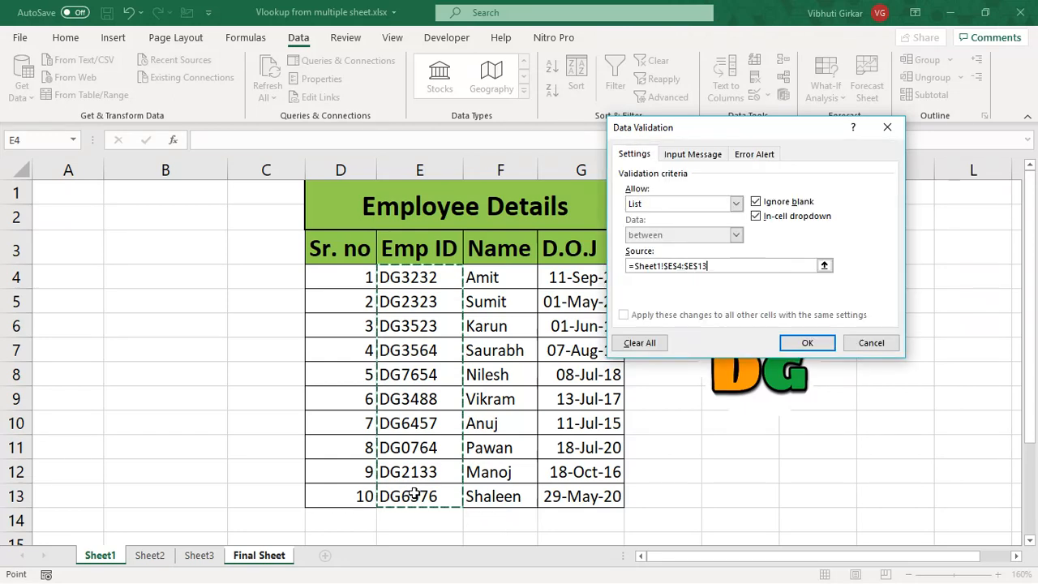
pyautogui.click(807, 343)
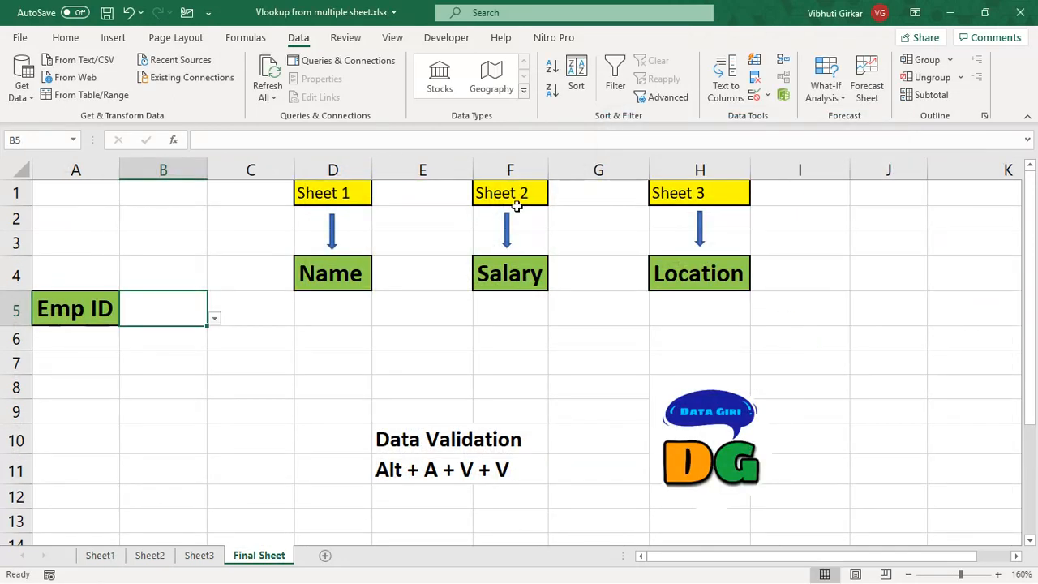
pyautogui.click(214, 319)
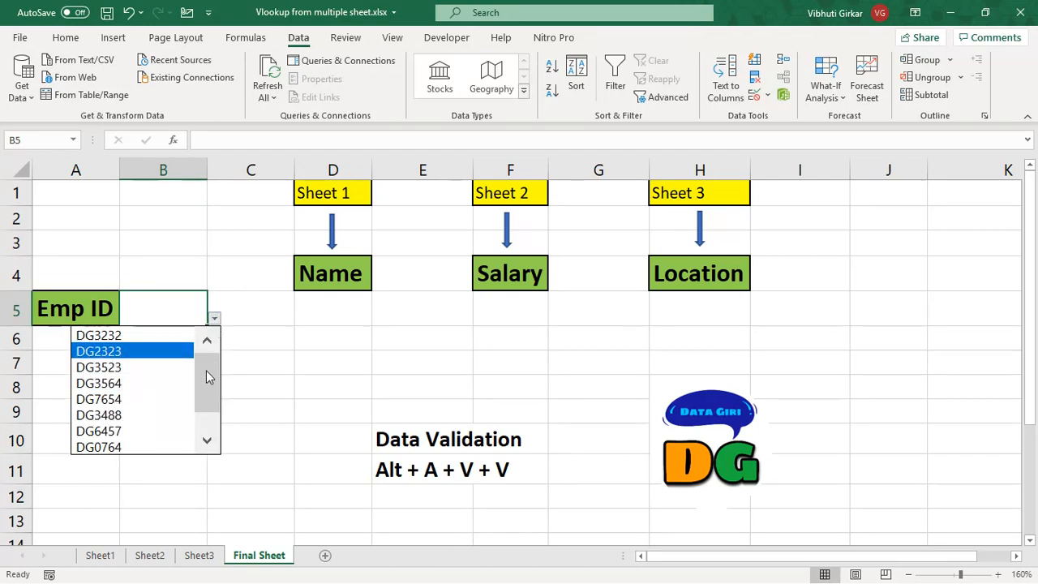
pyautogui.click(108, 384)
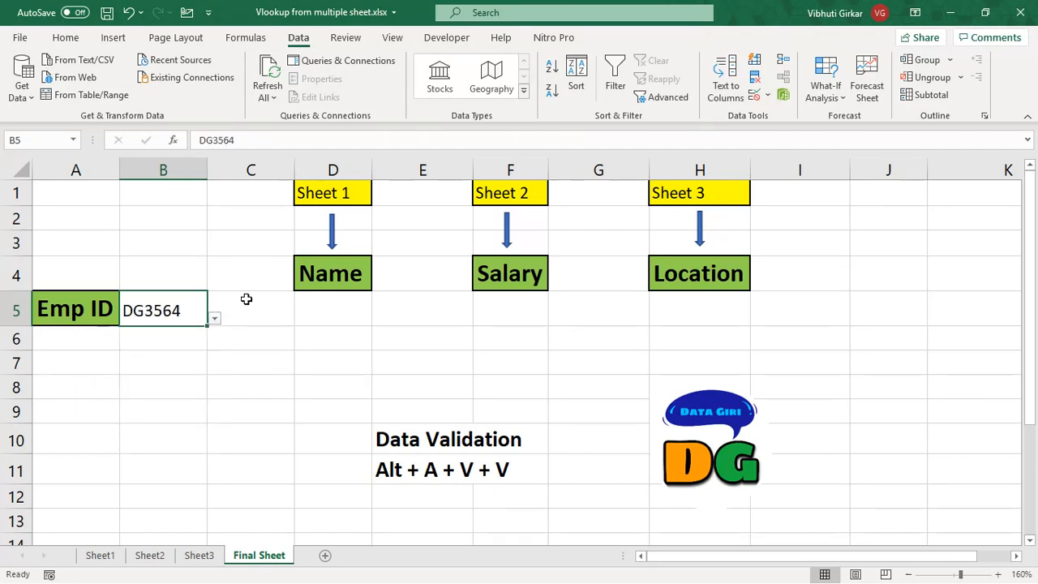
# Begin a VLOOKUP formula in cell D5 under Name, using B5 as the lookup value.
pyautogui.click(322, 312)
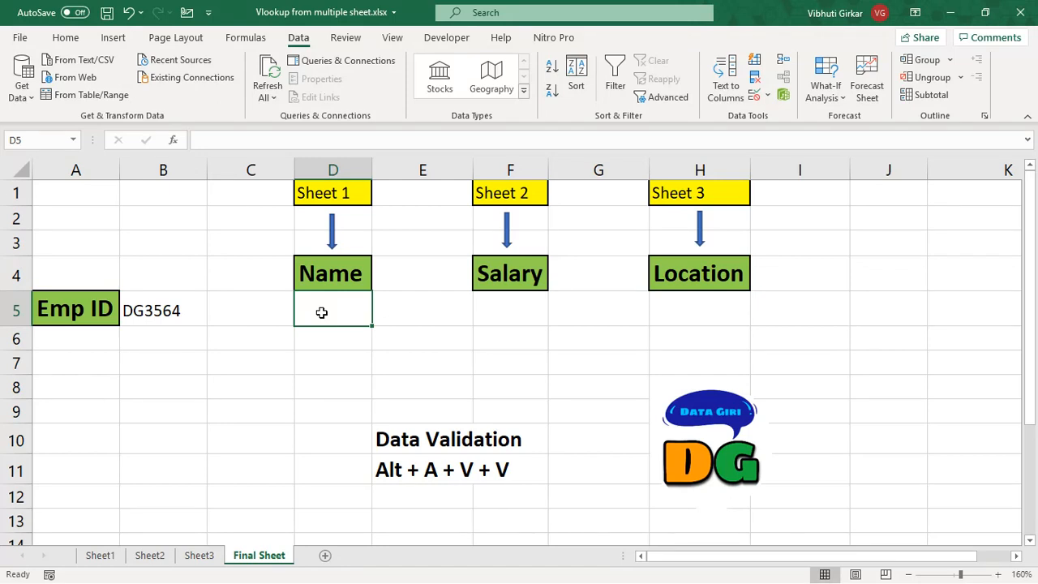
pyautogui.write('=')
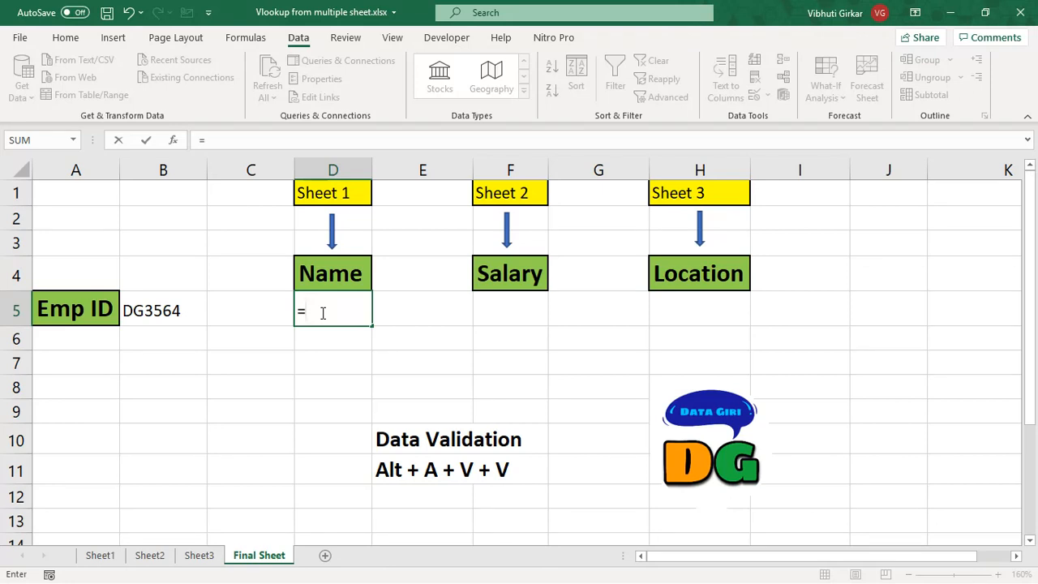
pyautogui.write('vl')
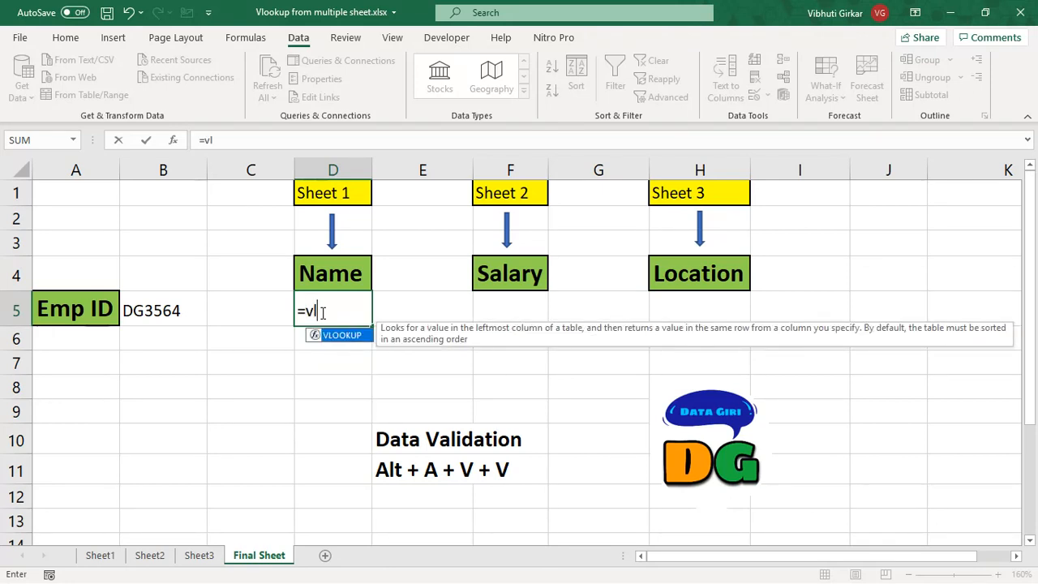
pyautogui.write('oo')
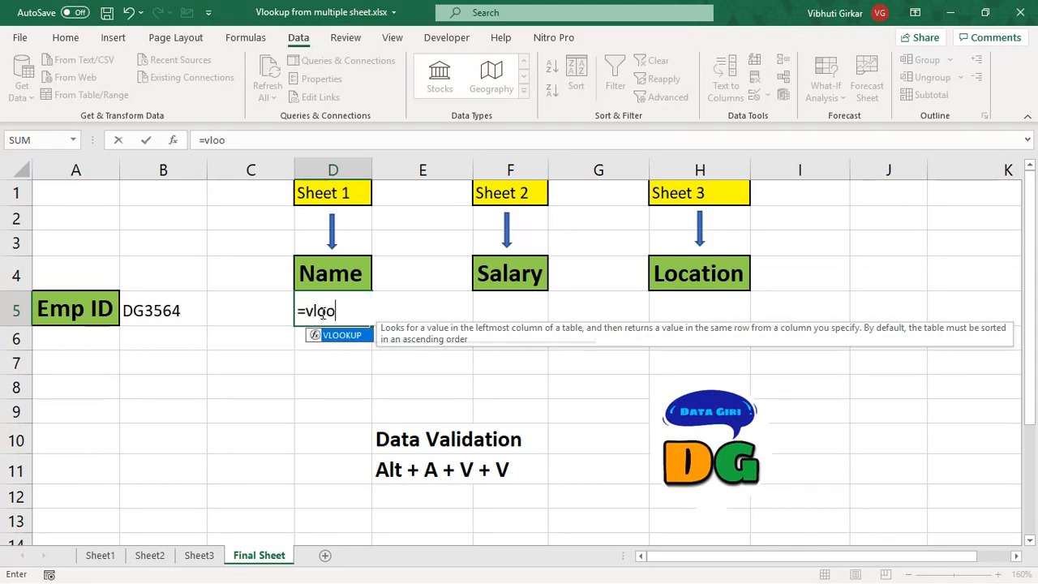
pyautogui.press('Tab')
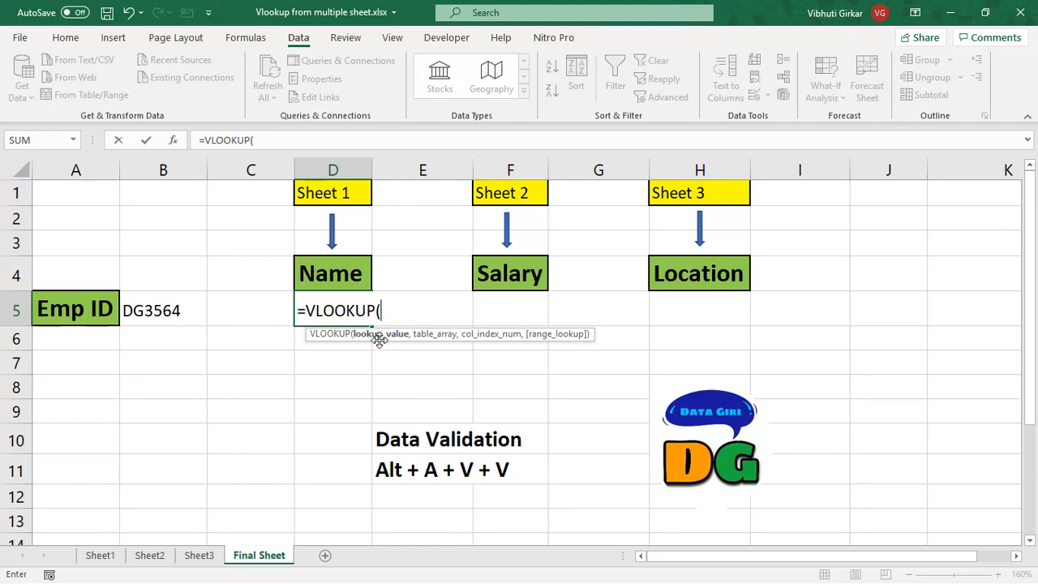
pyautogui.click(150, 312)
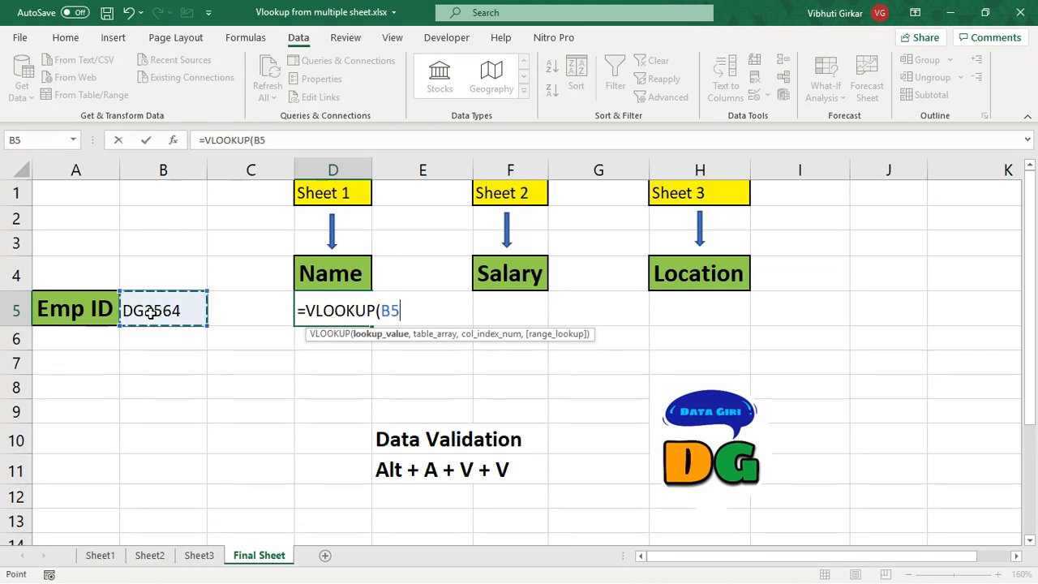
pyautogui.write(',')
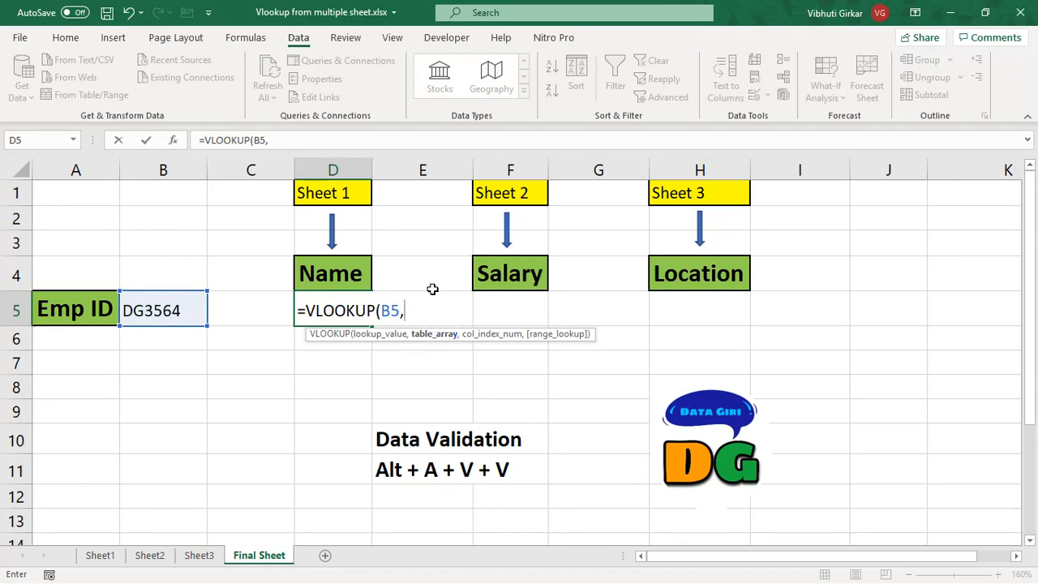
pyautogui.hotkey('ctrl', 'pageup')
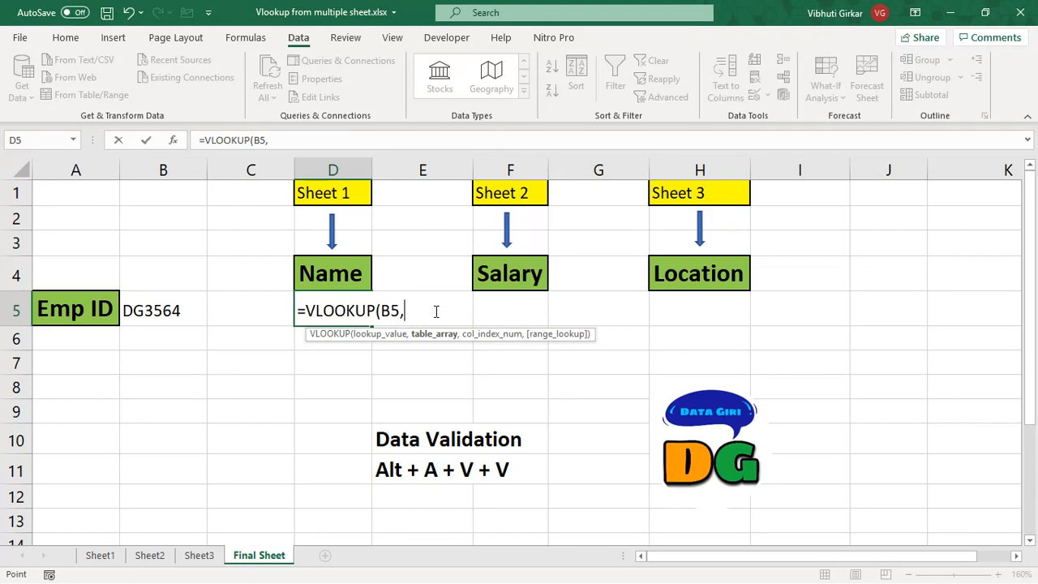
pyautogui.hotkey('ctrl', 'pageup')
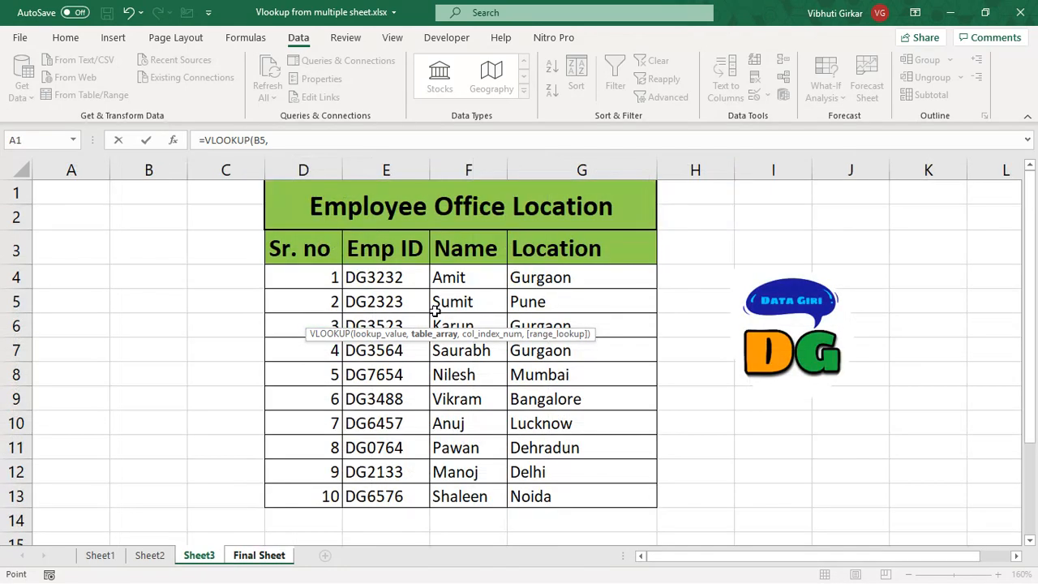
pyautogui.hotkey('ctrl', 'pageup')
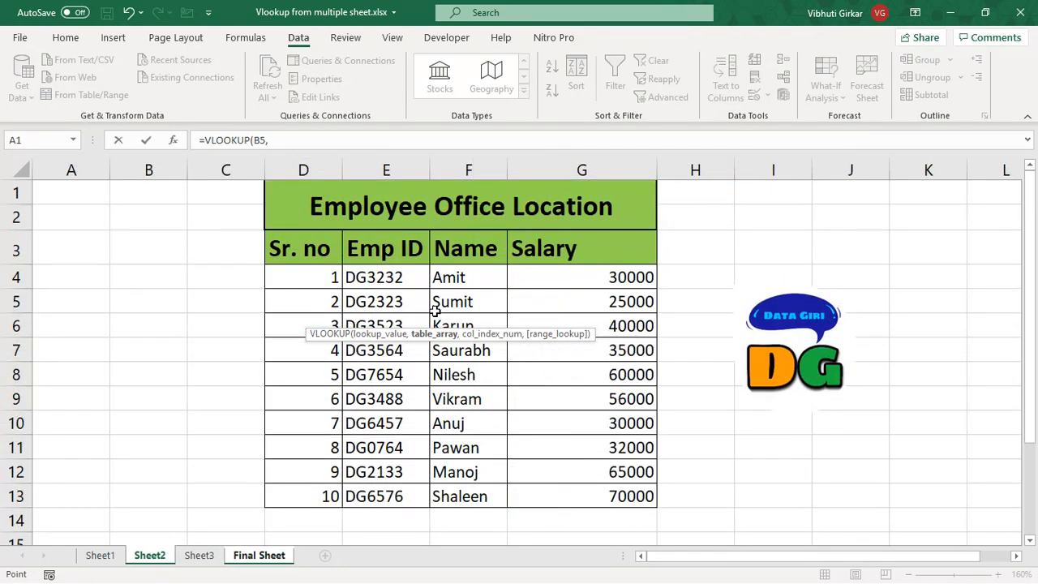
pyautogui.hotkey('ctrl', 'pageup')
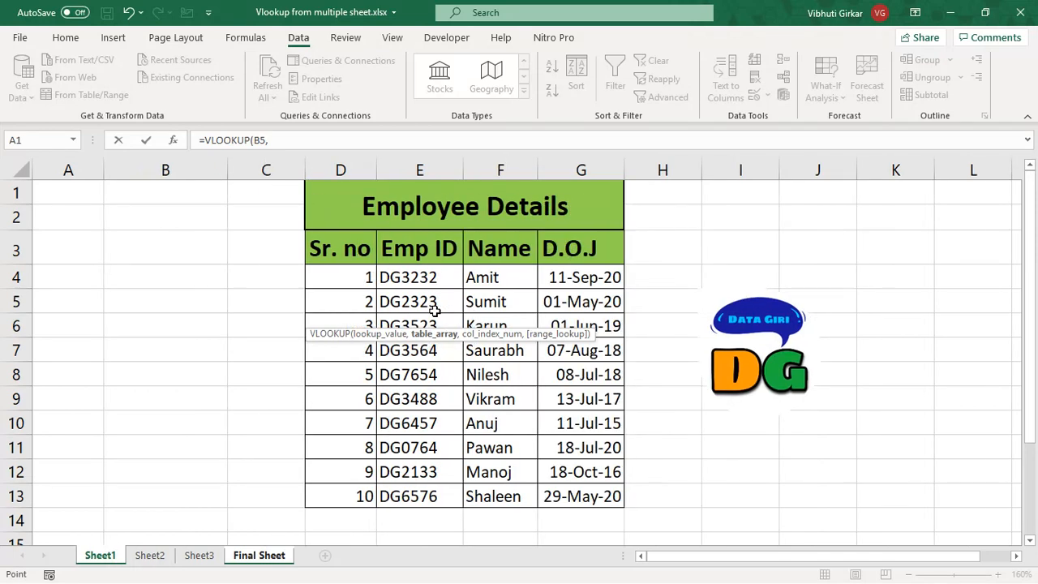
pyautogui.hotkey('ctrl', 'pagedown')
pyautogui.hotkey('ctrl', 'pagedown')
pyautogui.hotkey('ctrl', 'pagedown')
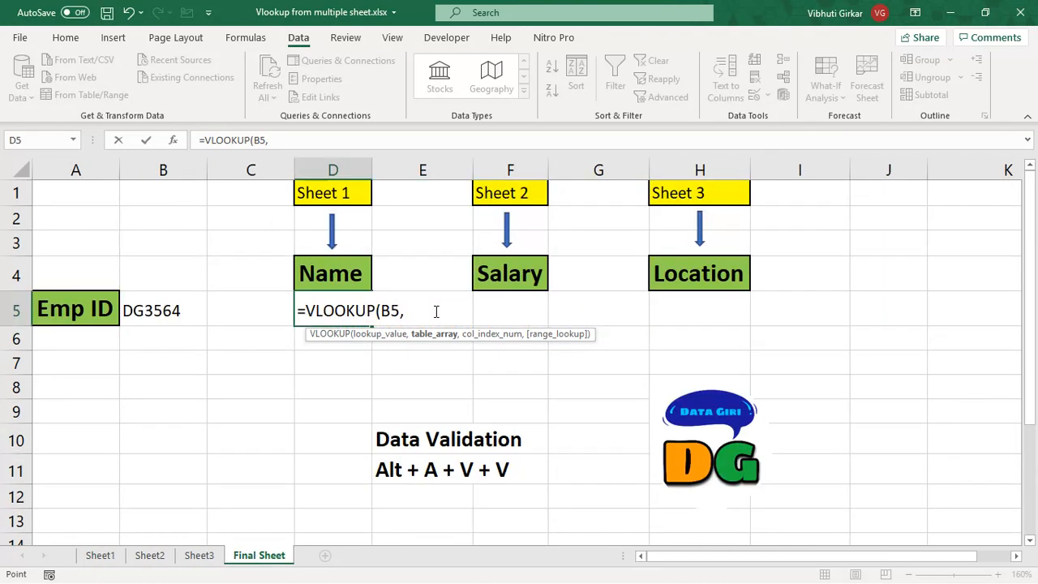
# Set the VLOOKUP table array to Sheet1!E3:F13, covering the Emp ID and Name columns, and continue to the column index argument.
pyautogui.click(99, 556)
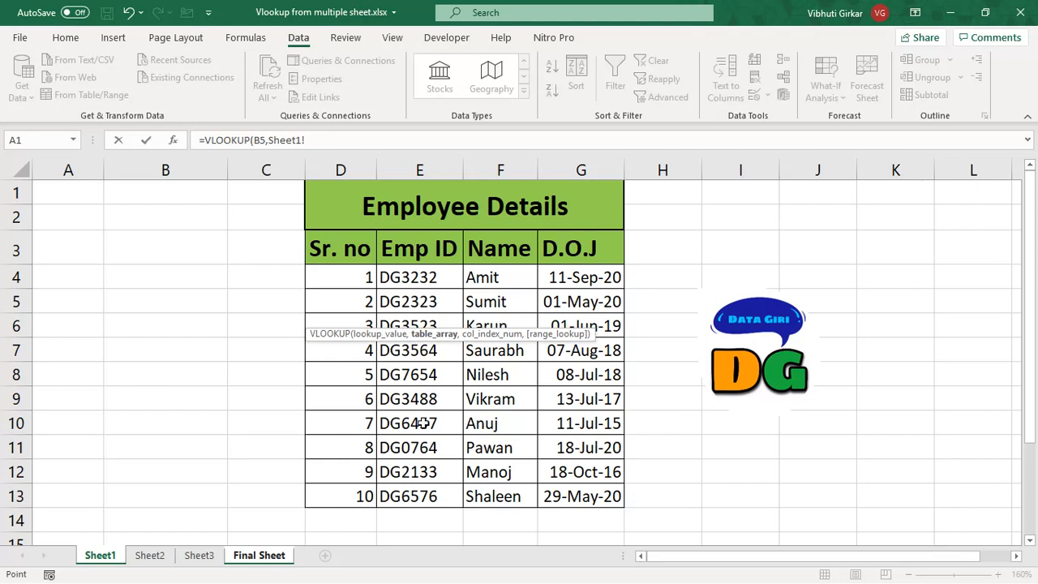
pyautogui.click(417, 249)
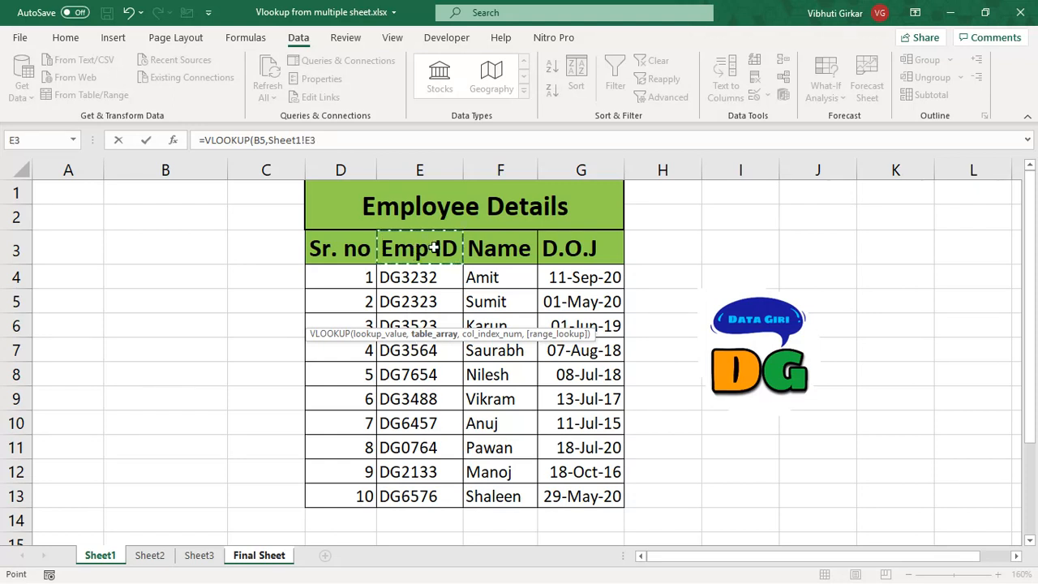
pyautogui.moveTo(417, 249); pyautogui.dragTo(492, 497)
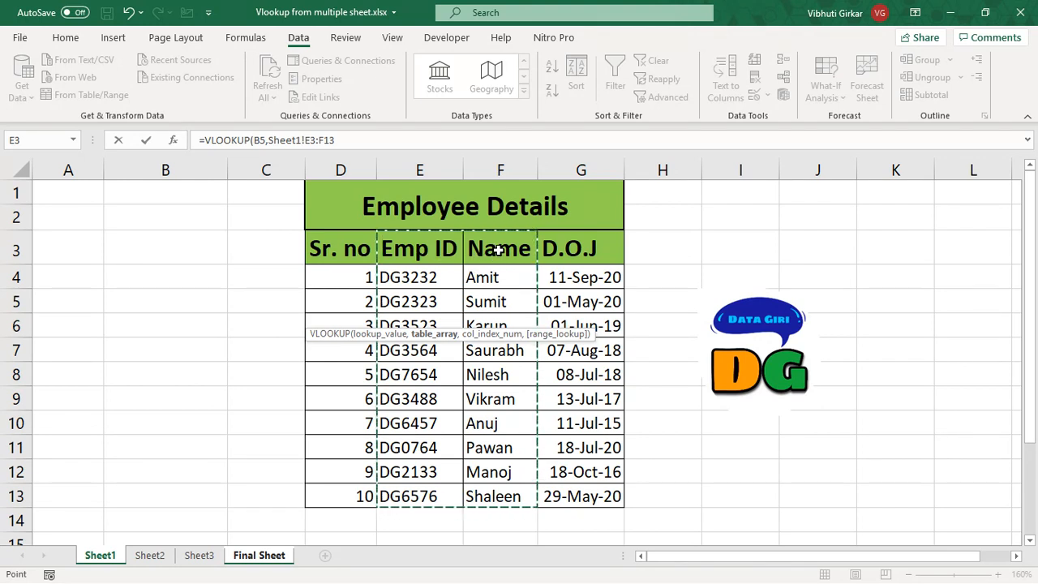
pyautogui.write(',')
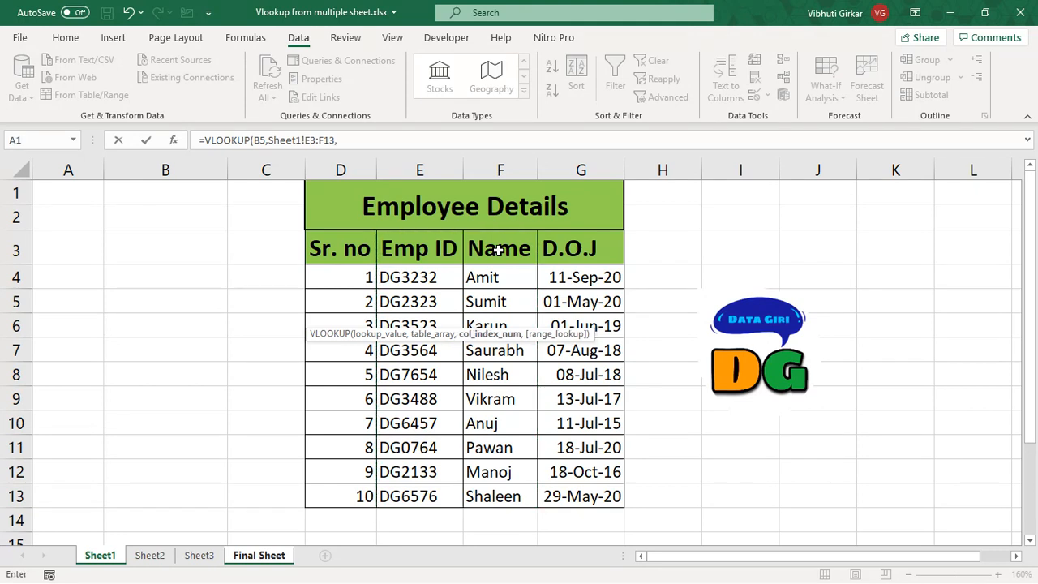
# Complete the Name VLOOKUP in D5 with column index 2 and range lookup 0 for an exact match.
pyautogui.write('2,')
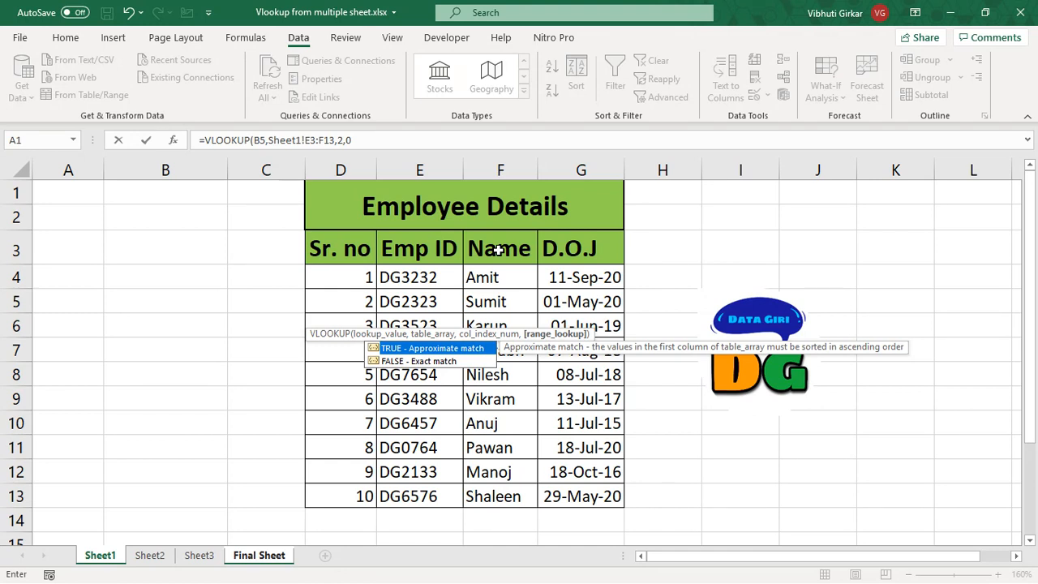
pyautogui.write('0)')
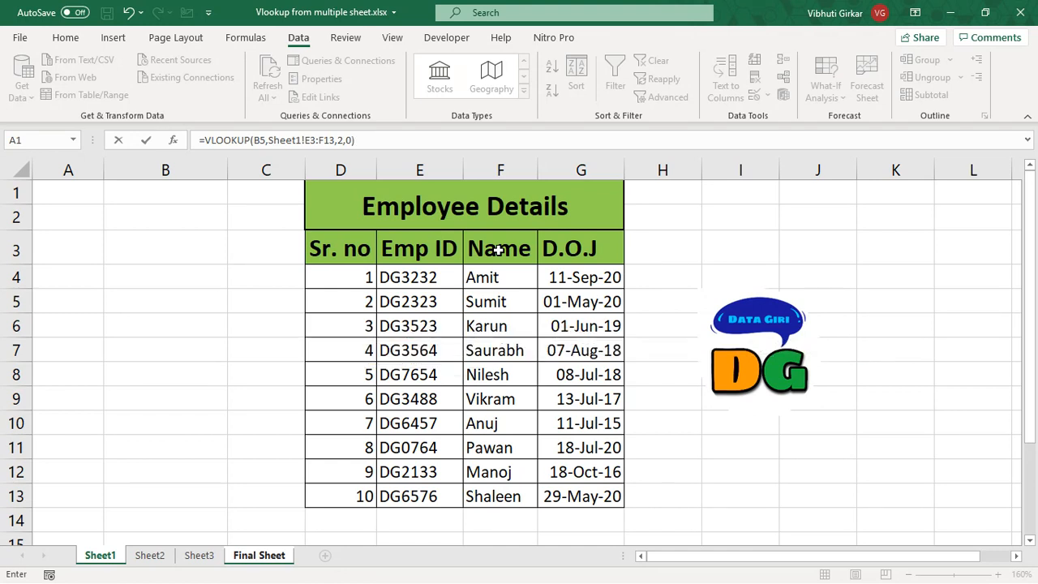
pyautogui.press('Return')
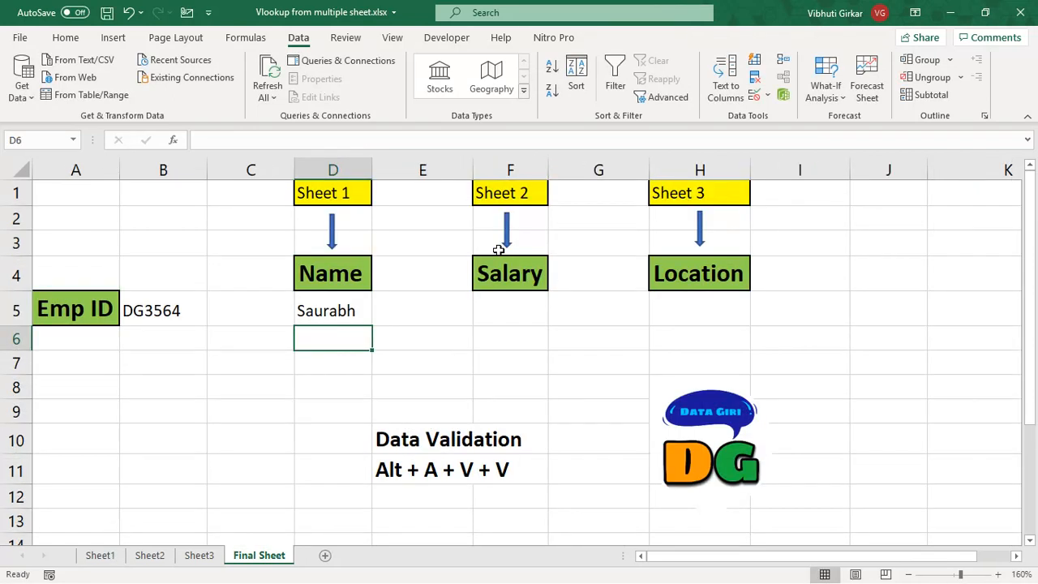
pyautogui.press('Up')
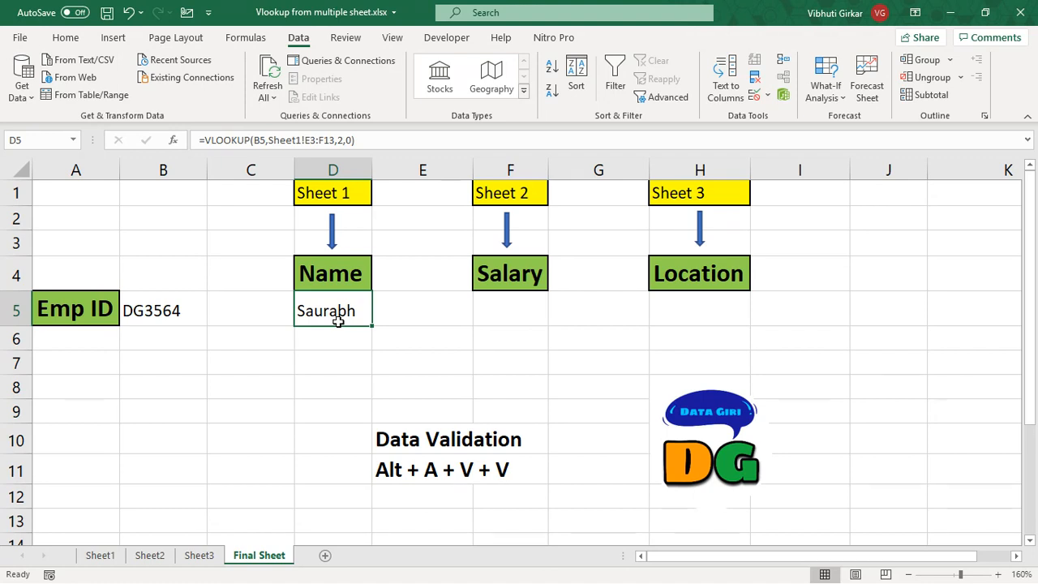
# Begin a VLOOKUP formula in cell F5 under Salary, using B5 as the lookup value.
pyautogui.click(514, 313)
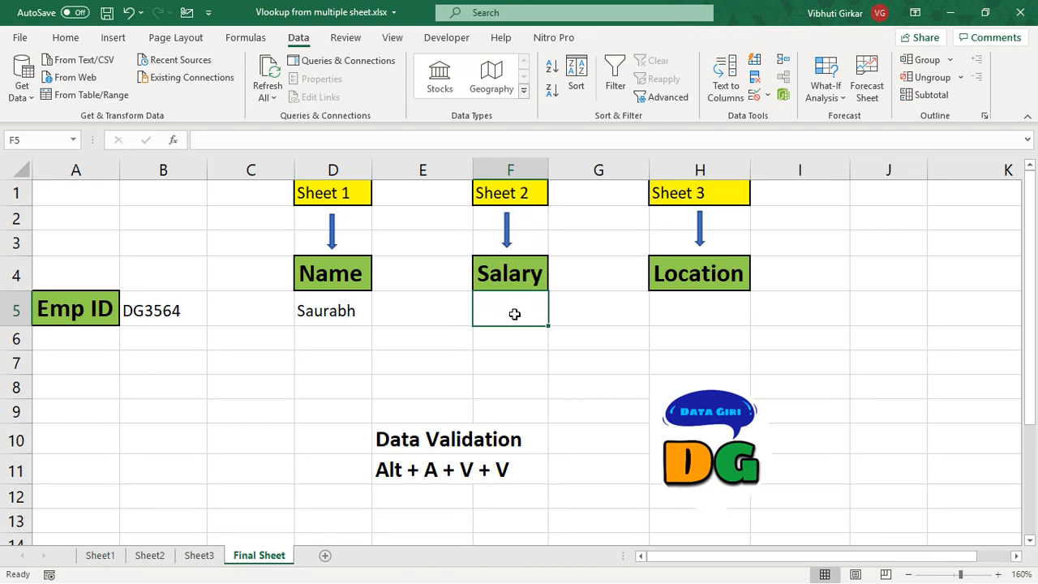
pyautogui.write('=vloo')
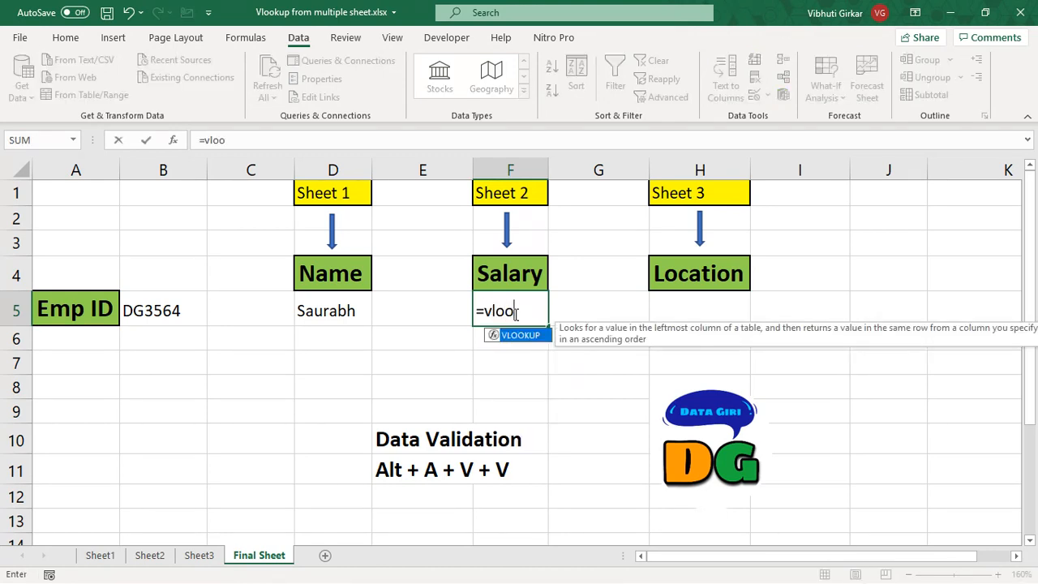
pyautogui.press('Tab')
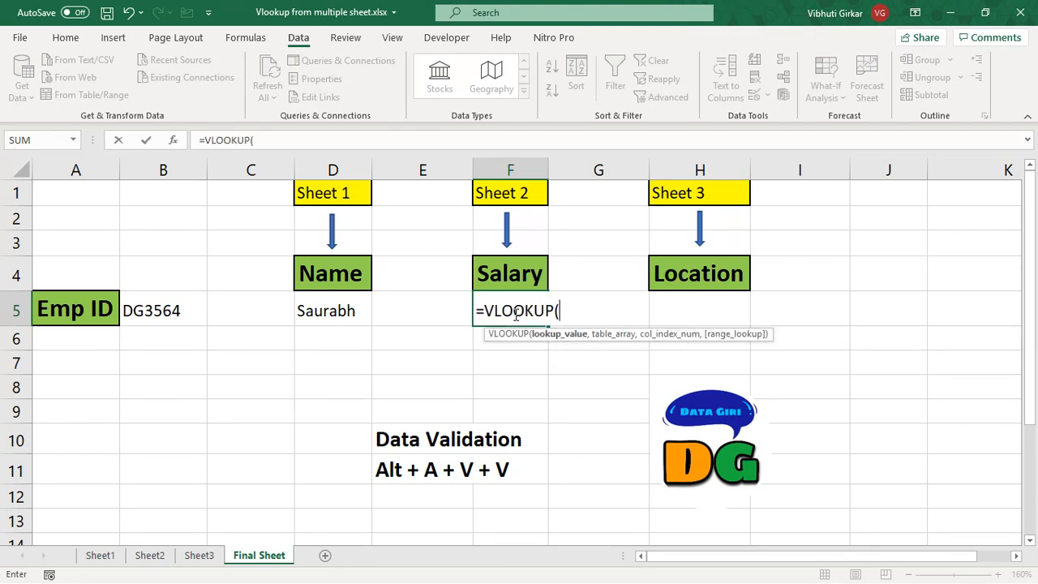
pyautogui.press('Left')
pyautogui.press('Left')
pyautogui.press('Left')
pyautogui.press('Left')
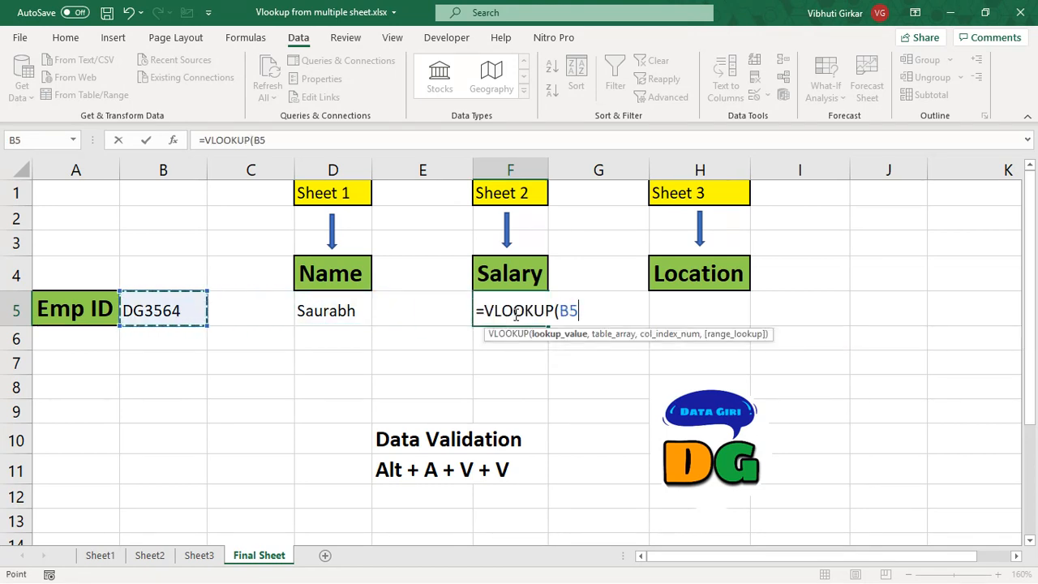
pyautogui.press('Left')
pyautogui.press('Right')
pyautogui.write(',')
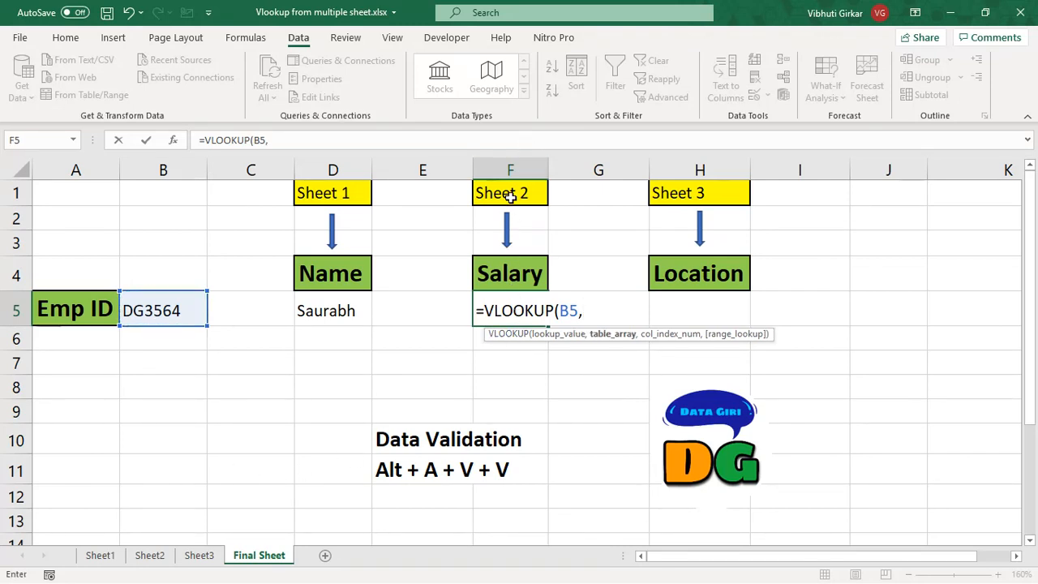
# Complete the Salary VLOOKUP with table array Sheet2!E3:G13, column index 3 and range lookup 0.
pyautogui.click(155, 561)
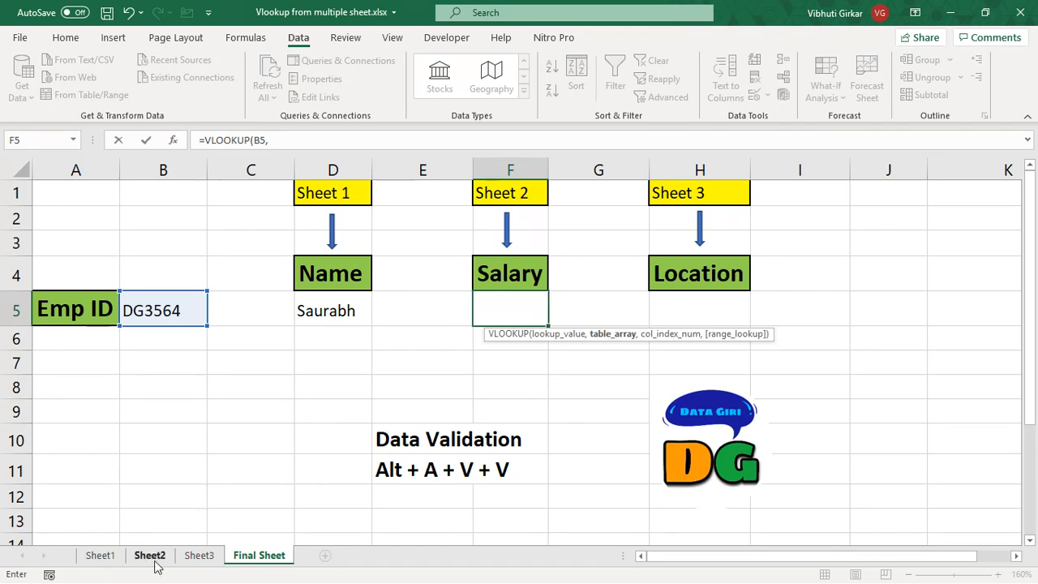
pyautogui.click(368, 252)
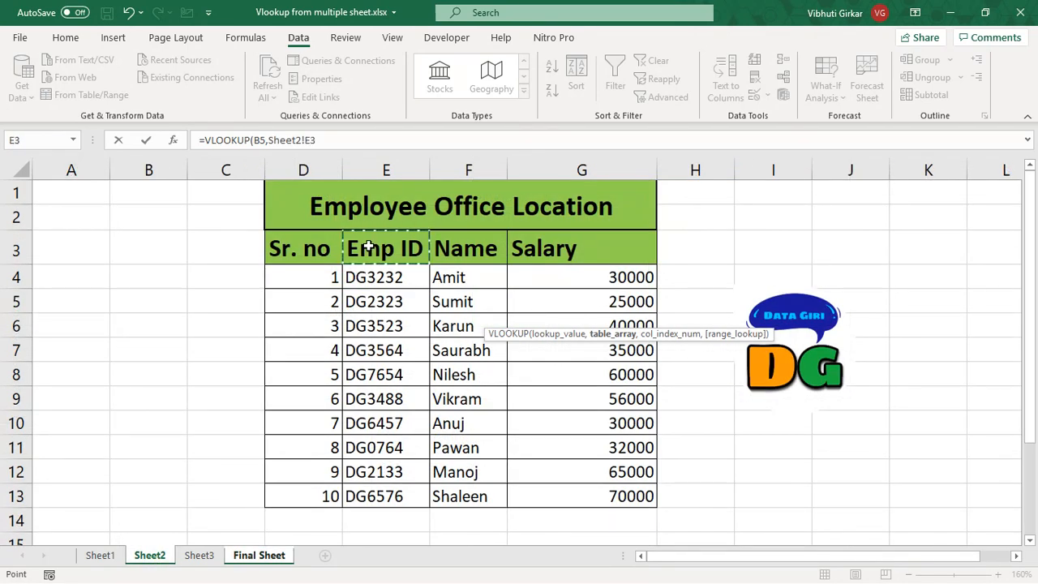
pyautogui.moveTo(366, 247); pyautogui.dragTo(598, 492)
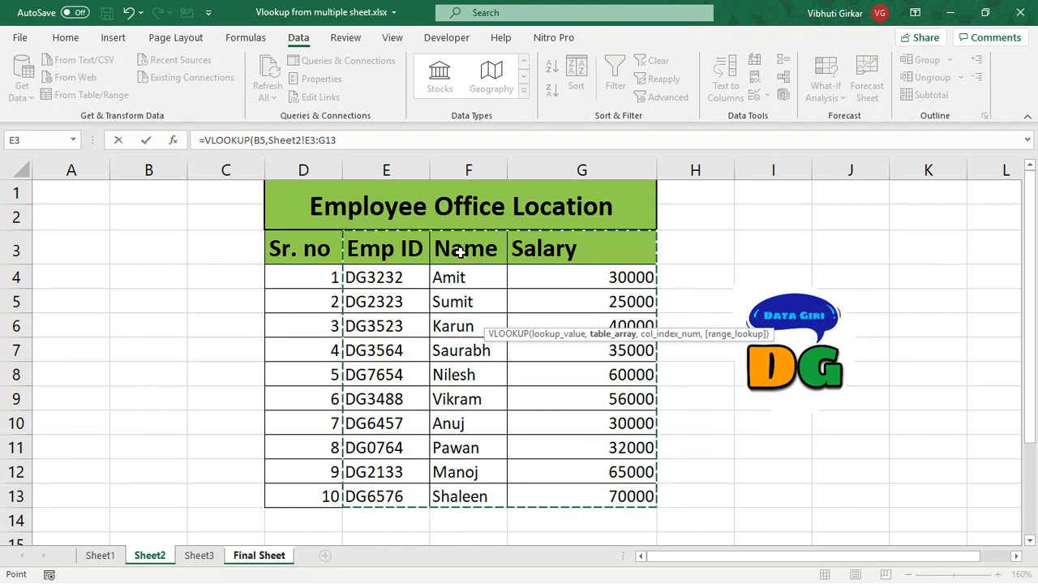
pyautogui.write(',')
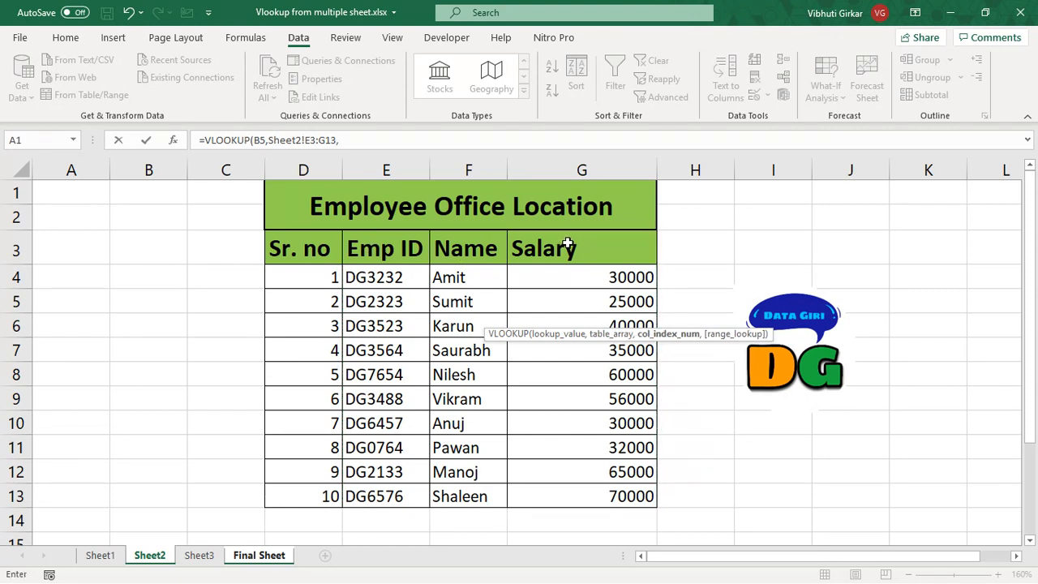
pyautogui.write('3,')
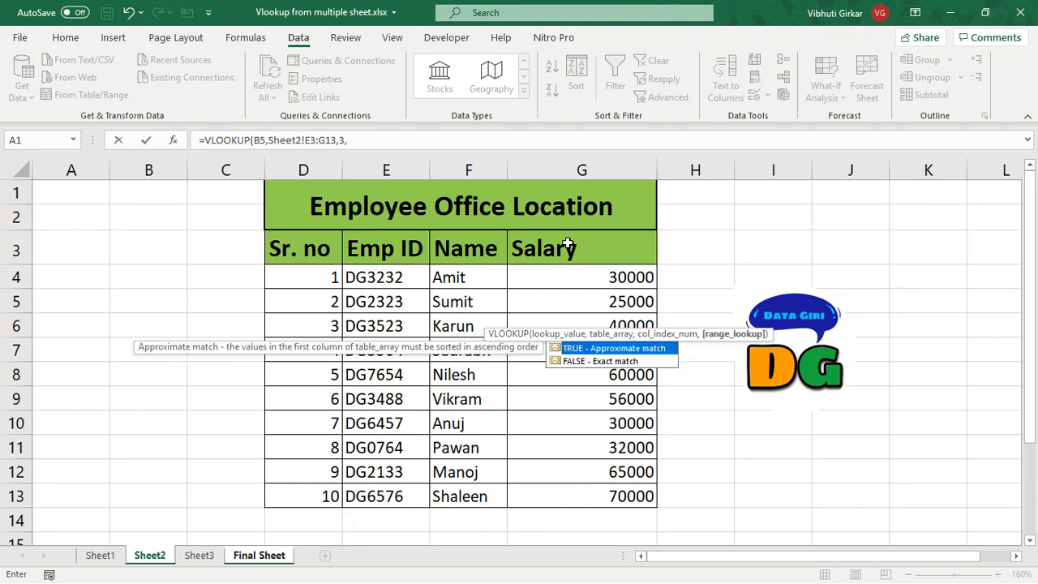
pyautogui.write('0)')
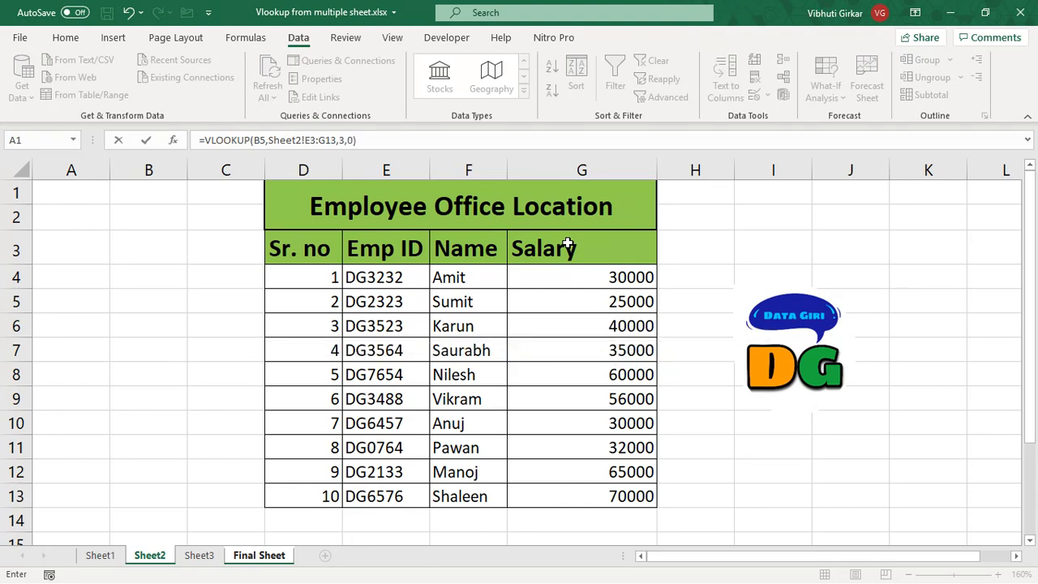
pyautogui.press('Return')
pyautogui.press('Up')
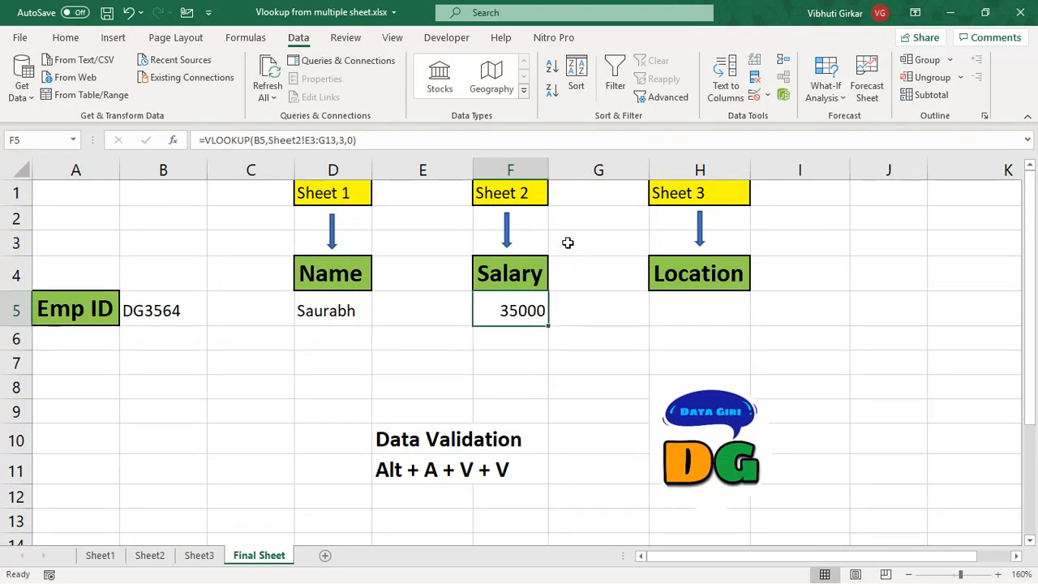
# Begin a VLOOKUP formula in cell H5 under Location, using B5 as the lookup value.
pyautogui.press('Right')
pyautogui.press('Right')
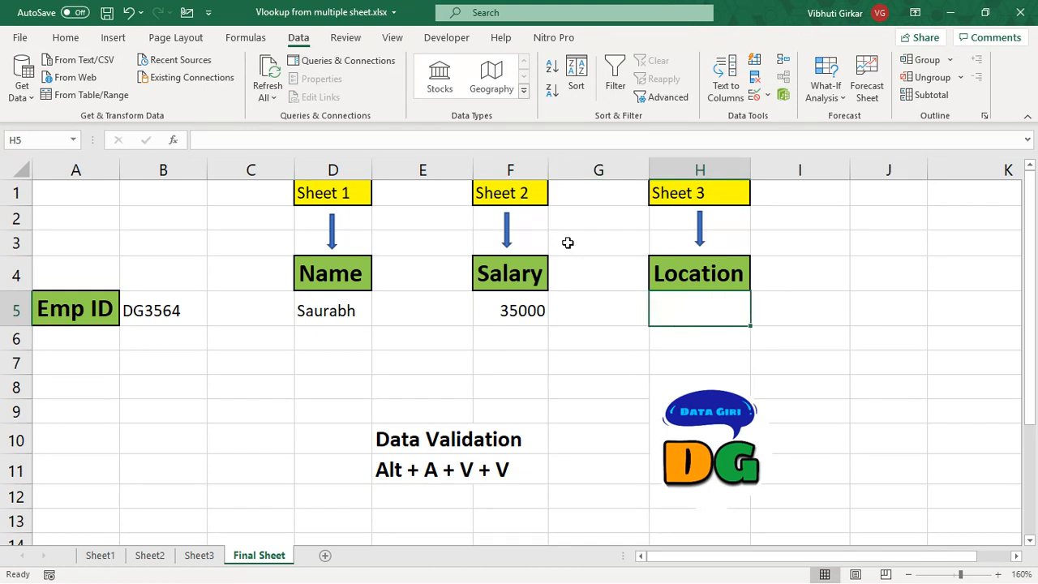
pyautogui.write('=')
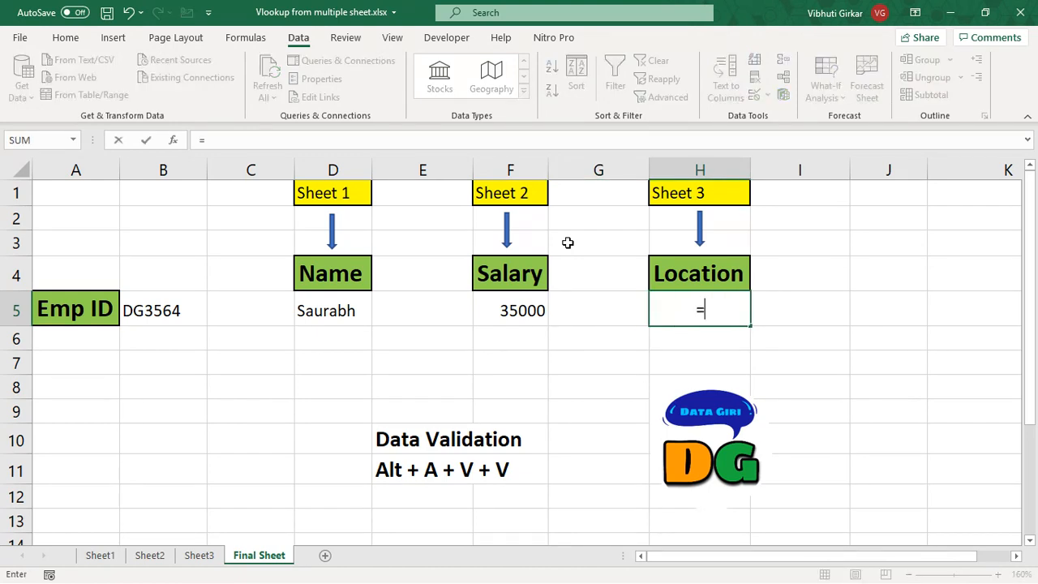
pyautogui.write('vloo')
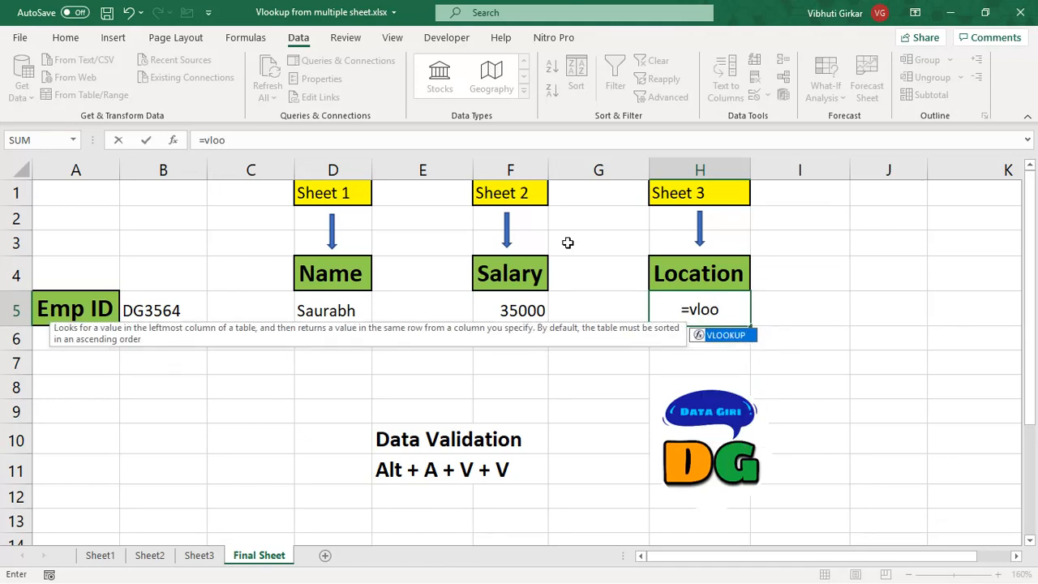
pyautogui.doubleClick(732, 336)
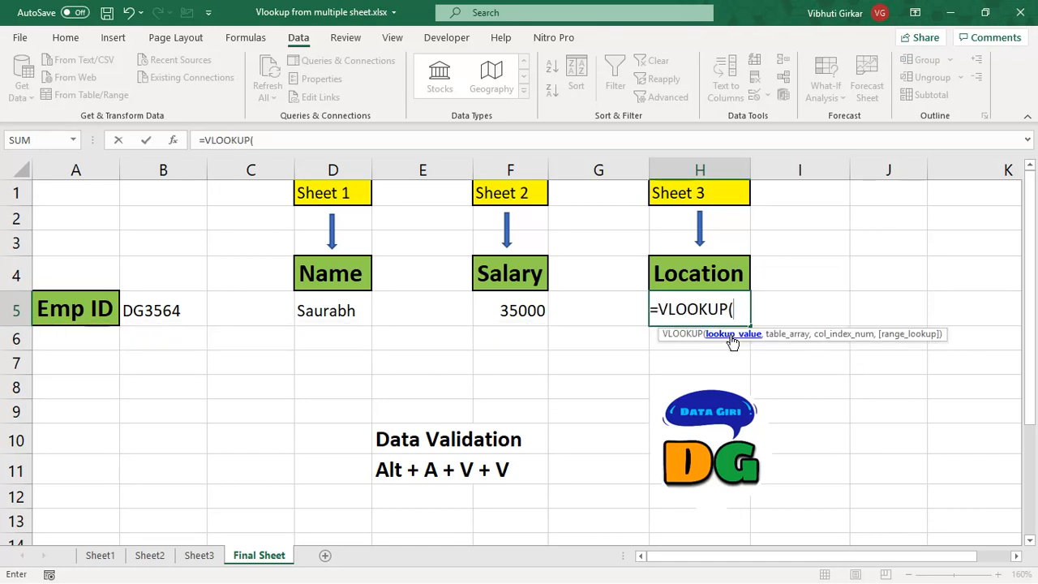
pyautogui.click(170, 310)
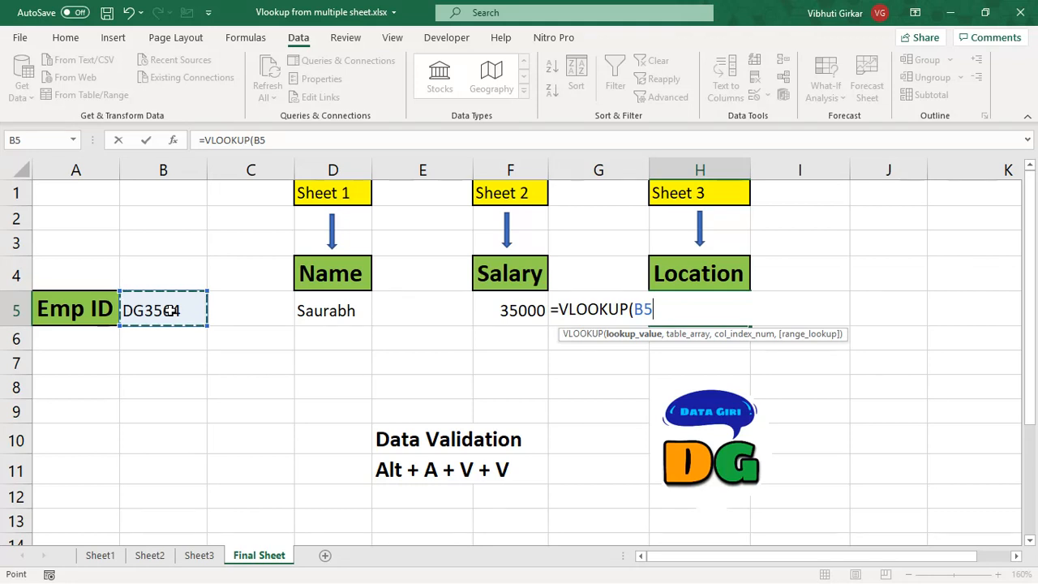
pyautogui.write(',')
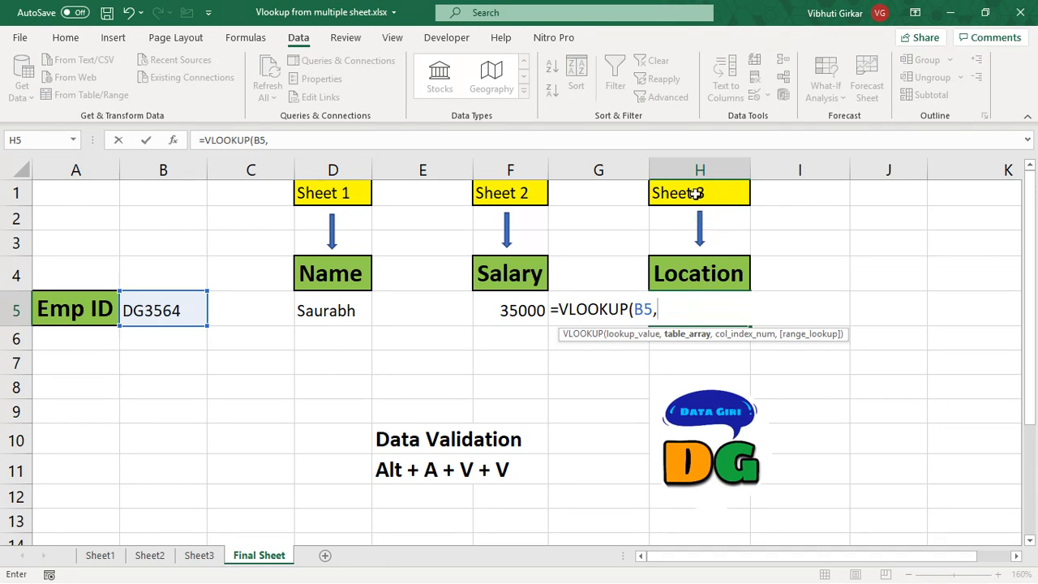
# Complete the Location VLOOKUP with table array Sheet3!E3:G13, column index 3 and range lookup 0.
pyautogui.click(210, 559)
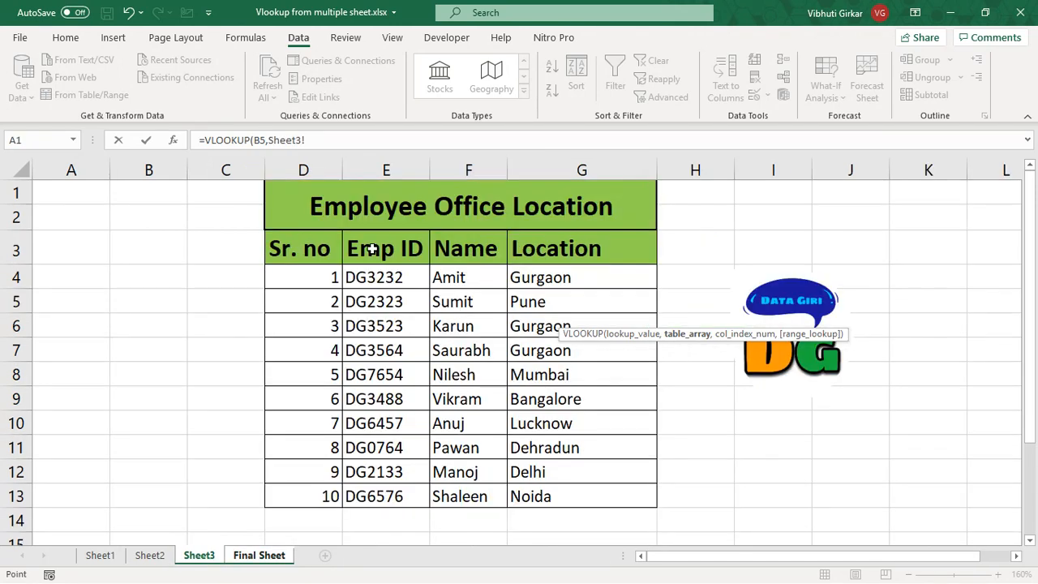
pyautogui.moveTo(371, 249); pyautogui.dragTo(550, 438)
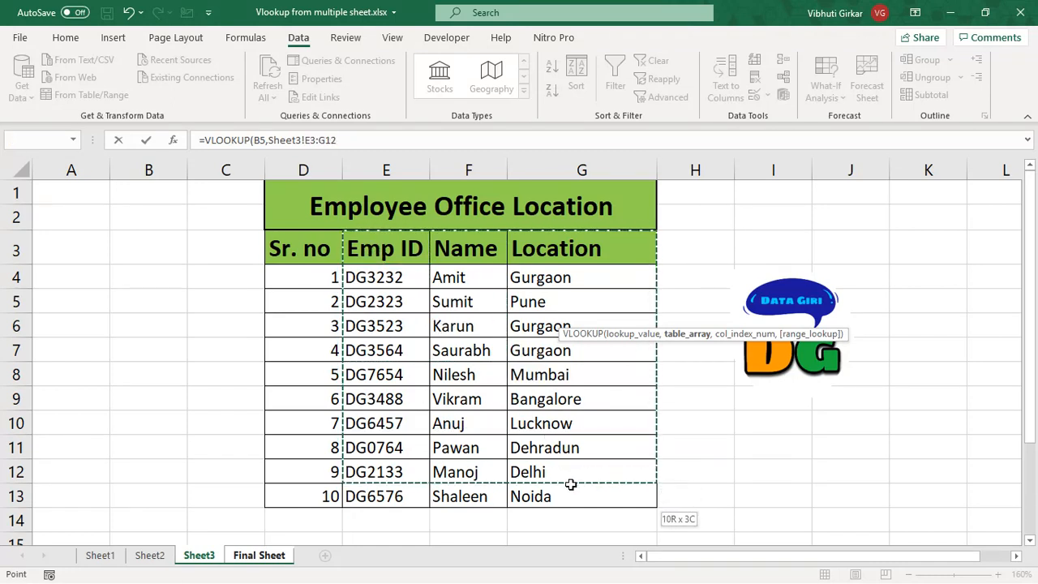
pyautogui.moveTo(571, 488); pyautogui.dragTo(572, 488)
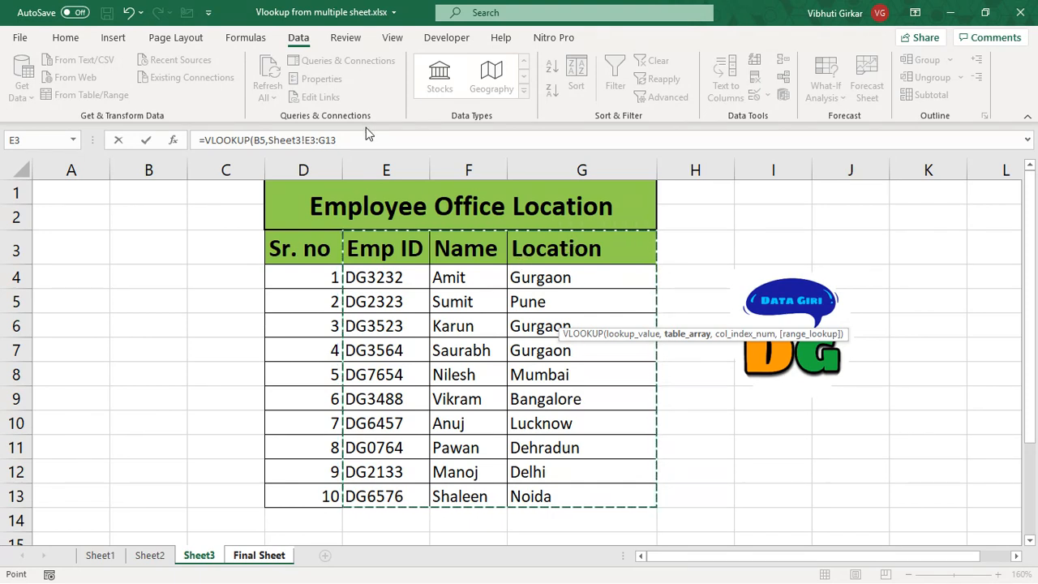
pyautogui.click(340, 140)
pyautogui.write(',')
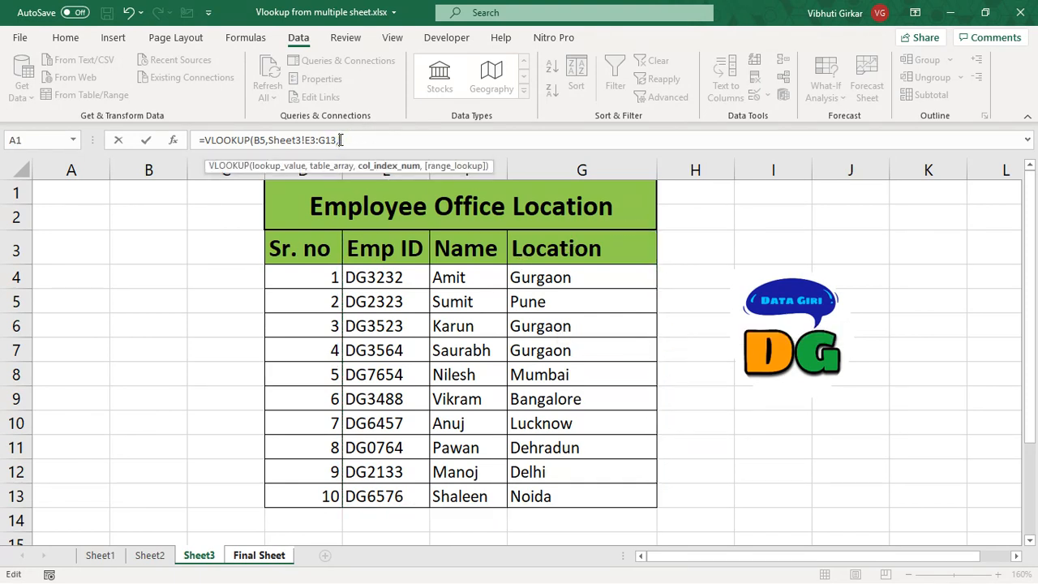
pyautogui.write('3,')
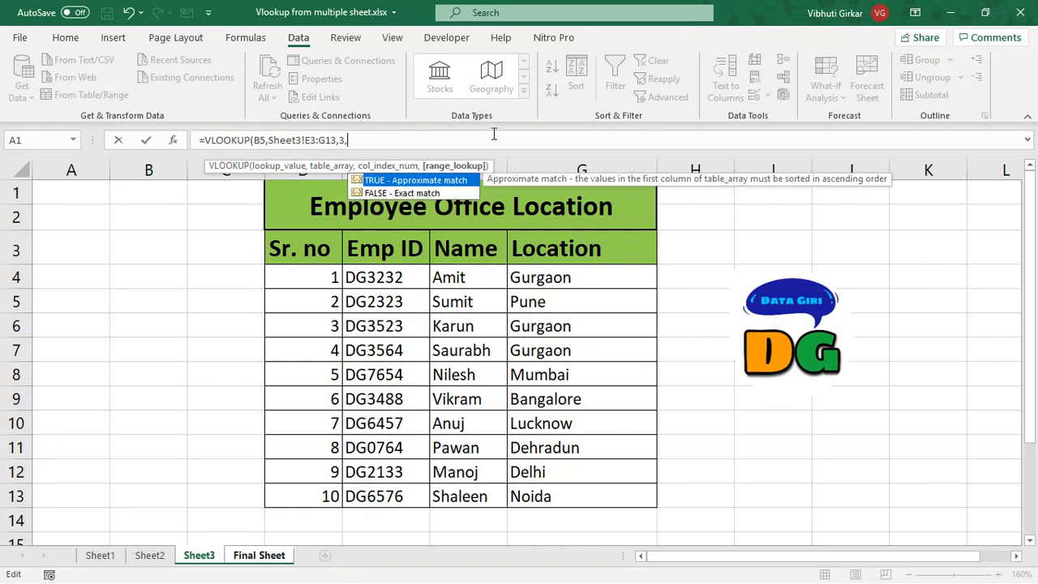
pyautogui.write('0)')
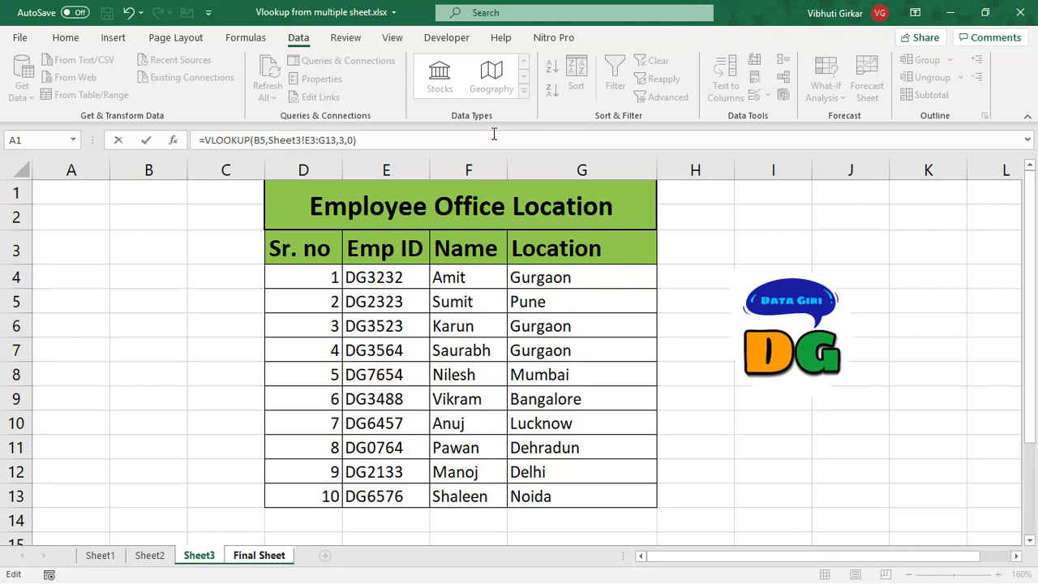
pyautogui.press('Return')
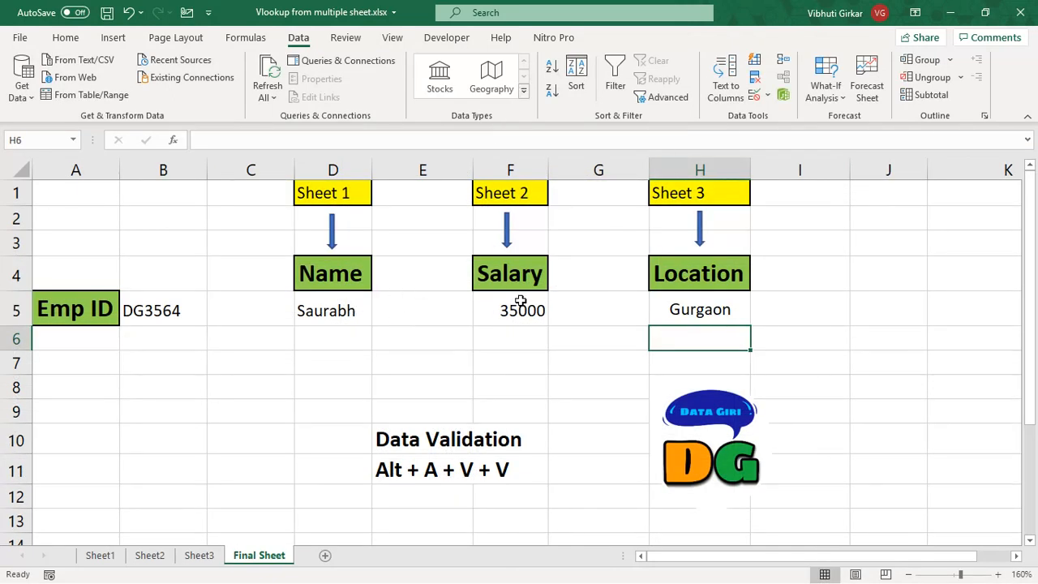
pyautogui.click(707, 309)
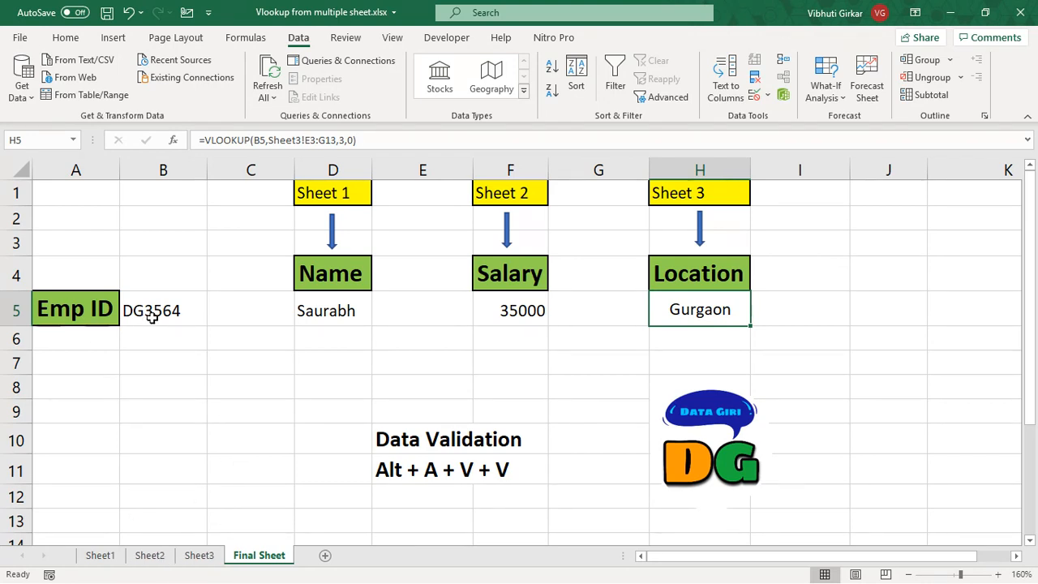
# Check the Name and Salary results on Final Sheet against the selected employee's rows on Sheet1 and Sheet2.
pyautogui.click(103, 559)
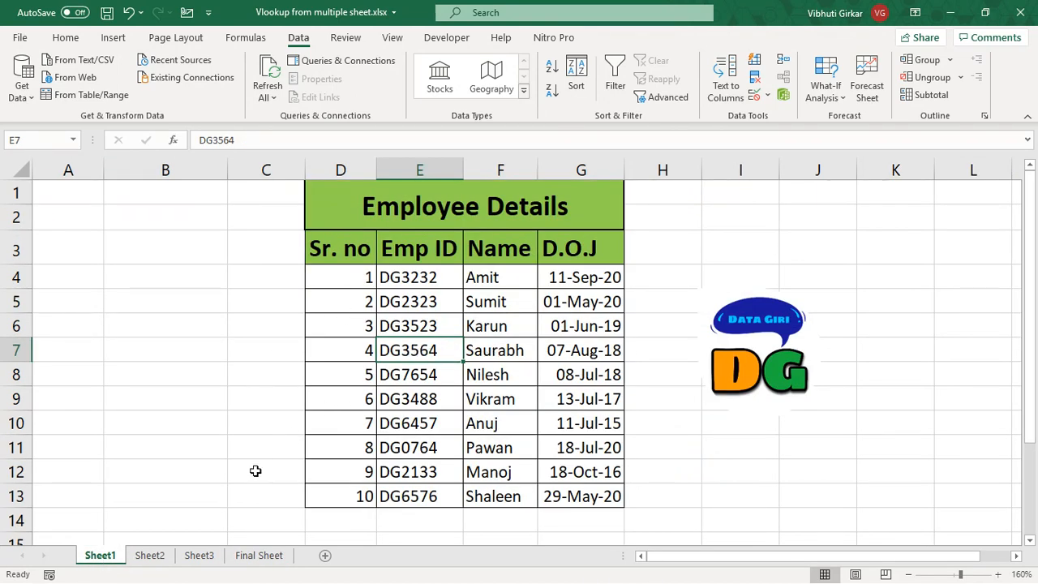
pyautogui.click(260, 558)
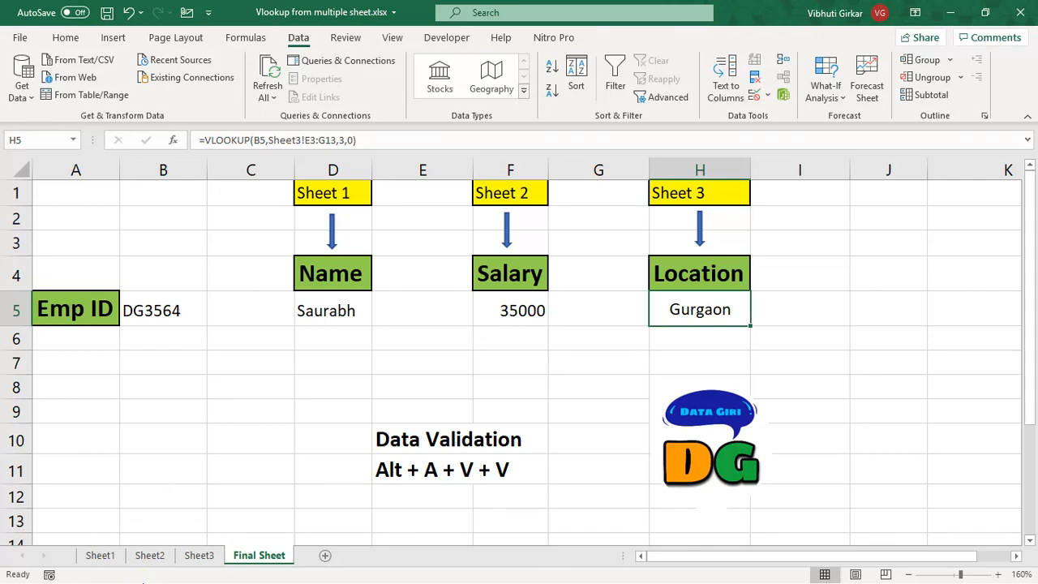
pyautogui.click(149, 556)
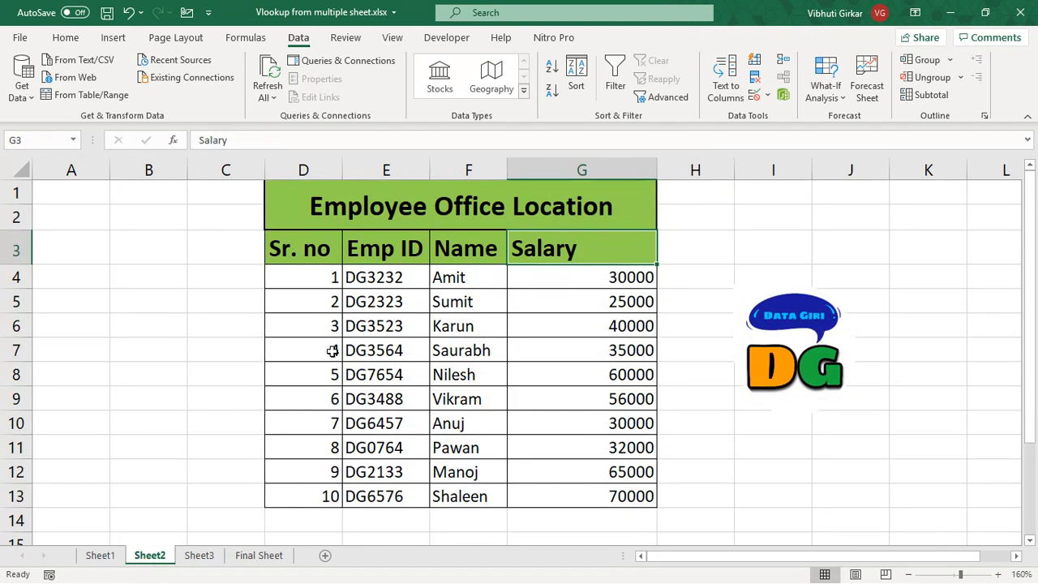
pyautogui.click(611, 351)
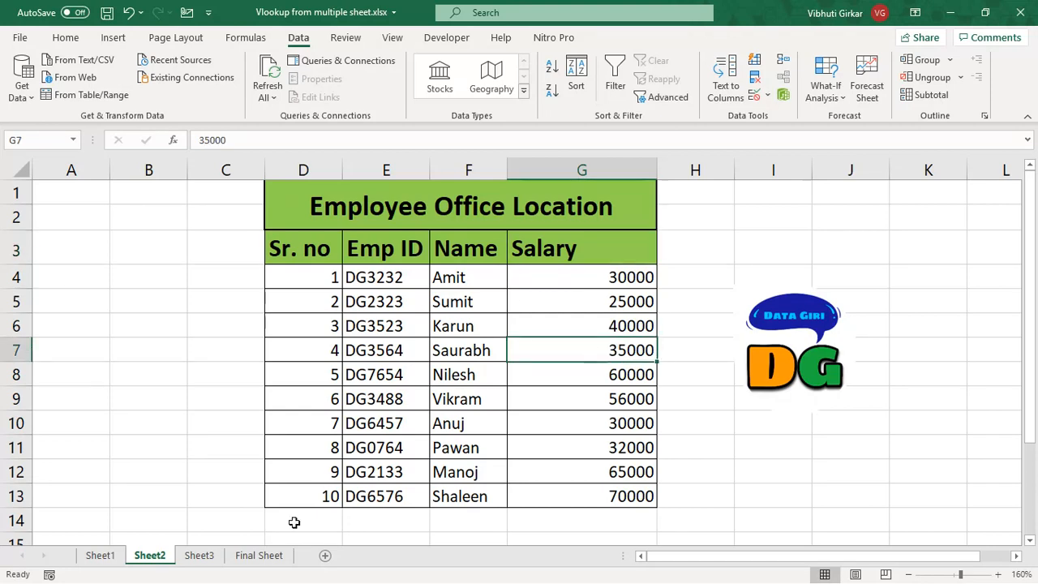
pyautogui.click(258, 556)
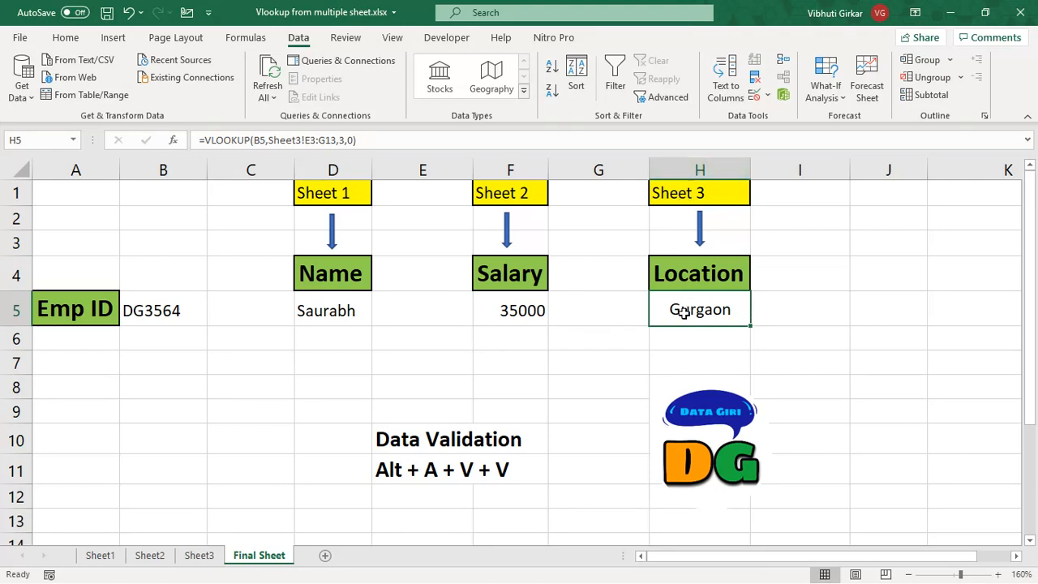
# Check the Location result on Final Sheet against the selected employee's row on Sheet3.
pyautogui.click(199, 560)
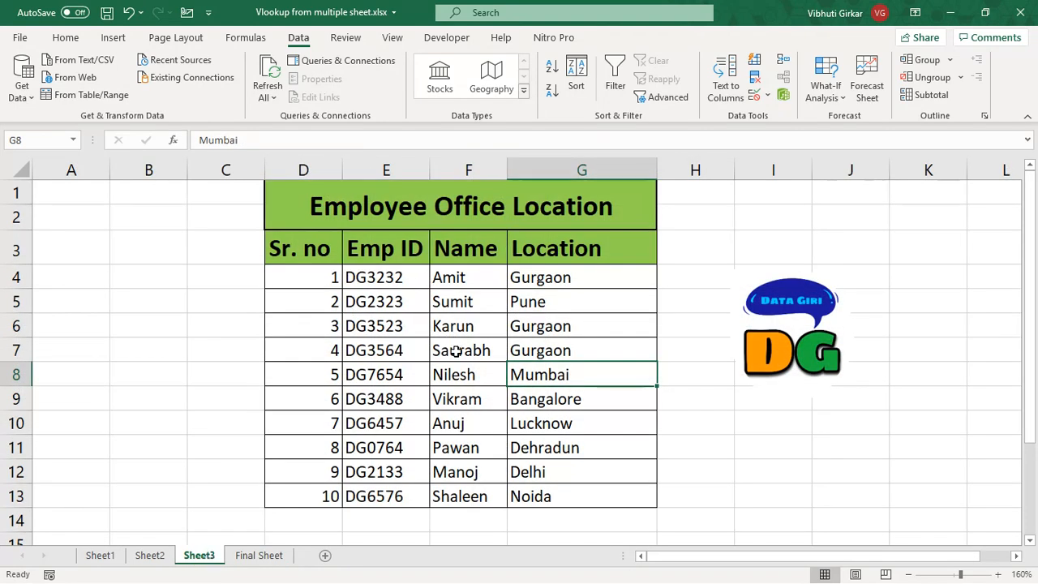
pyautogui.click(269, 559)
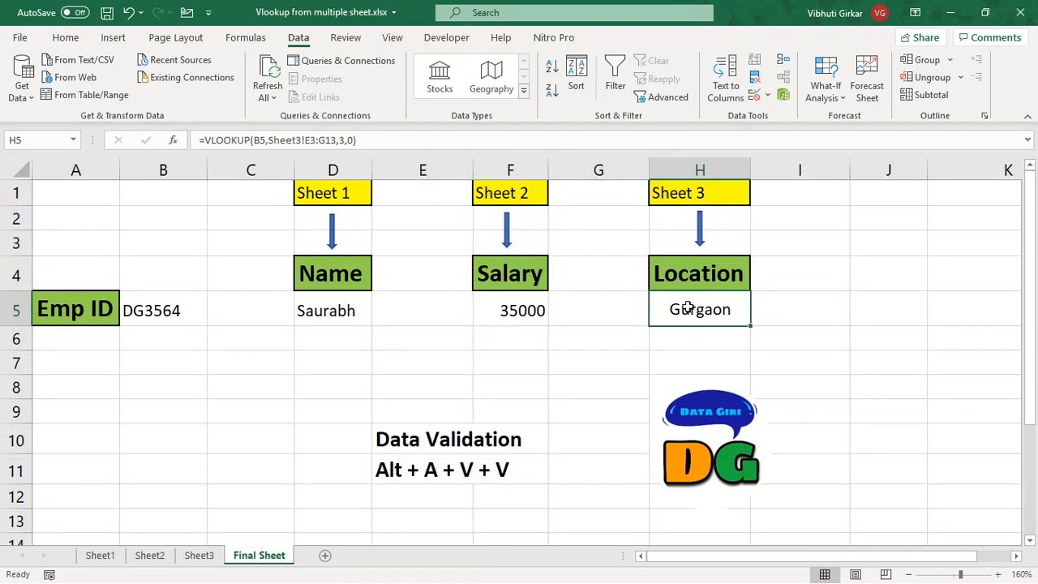
# Choose the employee ID with serial number 7 from the list in cell B5 to test the lookups.
pyautogui.click(150, 309)
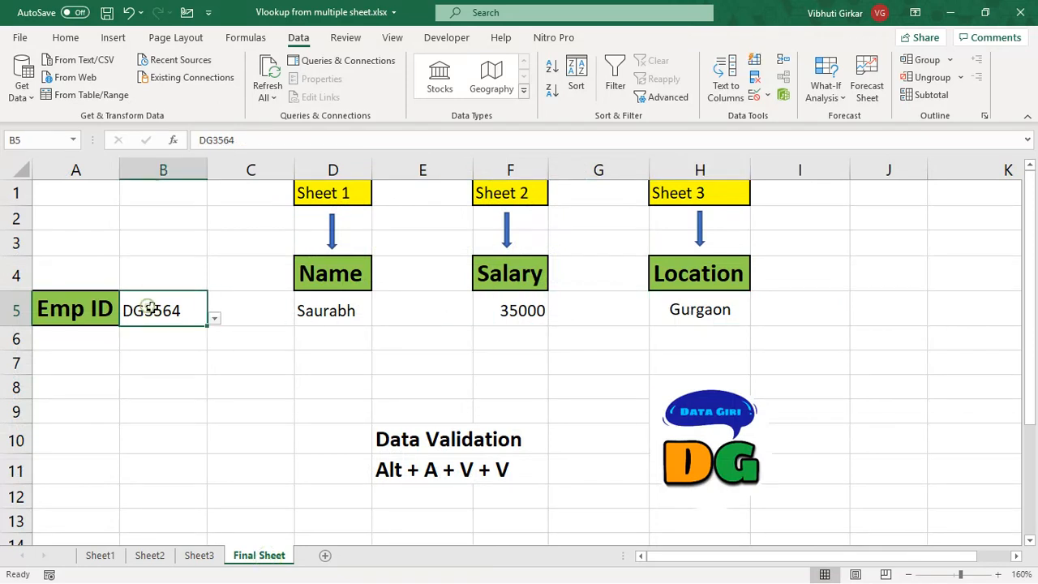
pyautogui.click(214, 319)
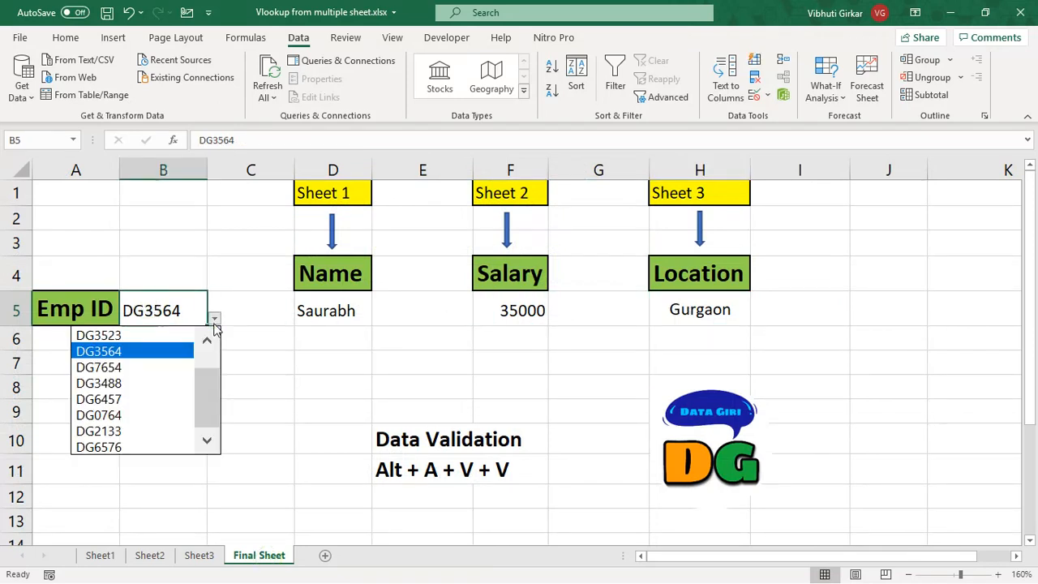
pyautogui.click(114, 401)
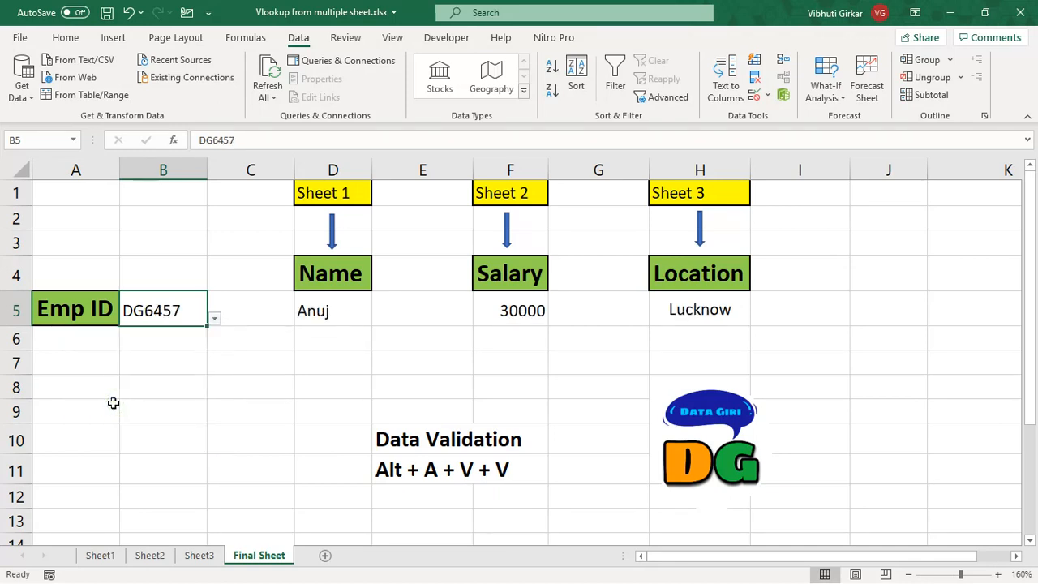
# Compare the Name, Salary and Location results for the seventh employee with the matching rows on Sheet1, Sheet2 and Sheet3.
pyautogui.click(339, 301)
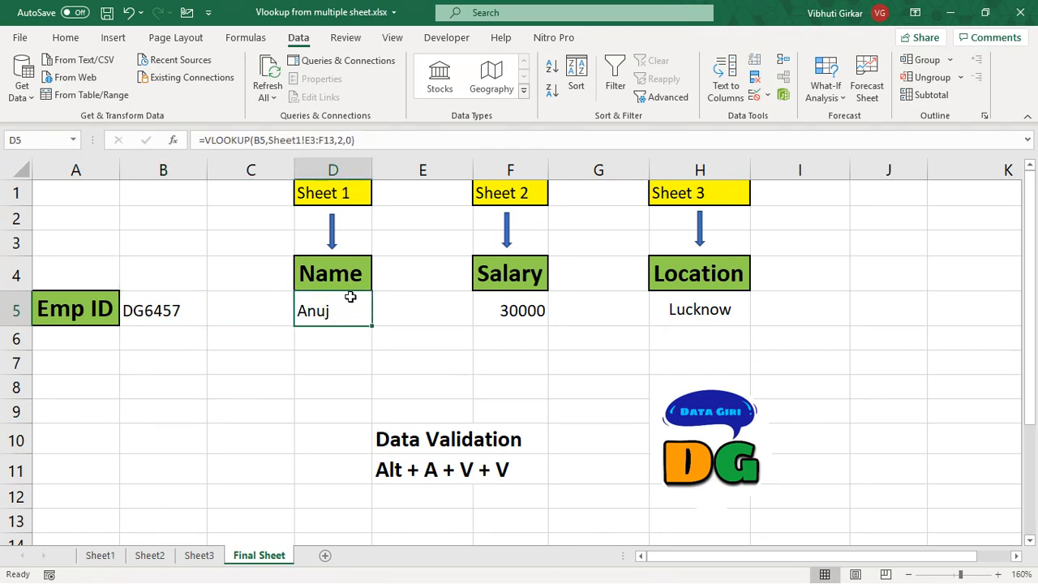
pyautogui.click(100, 557)
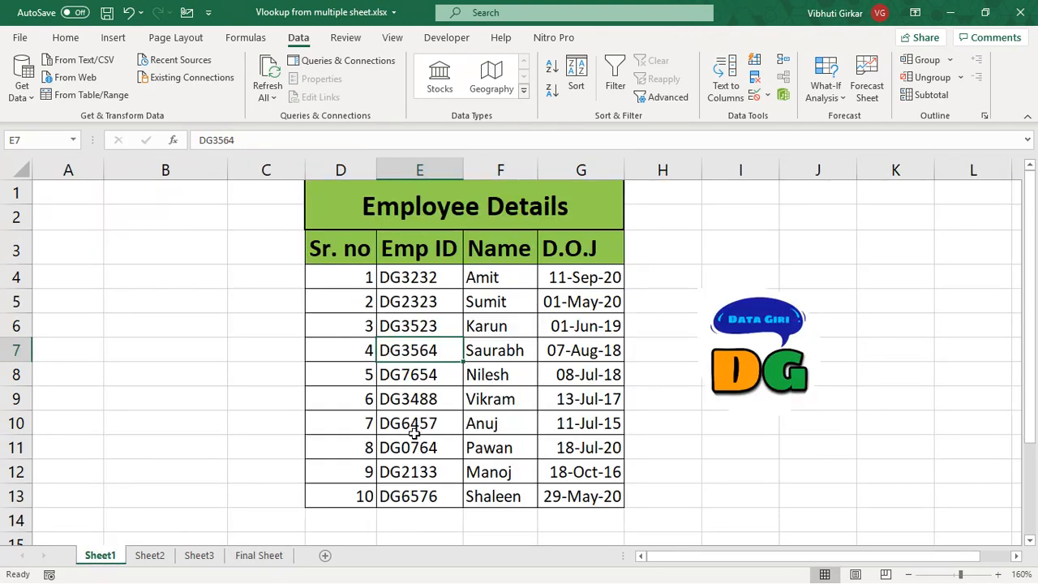
pyautogui.click(259, 558)
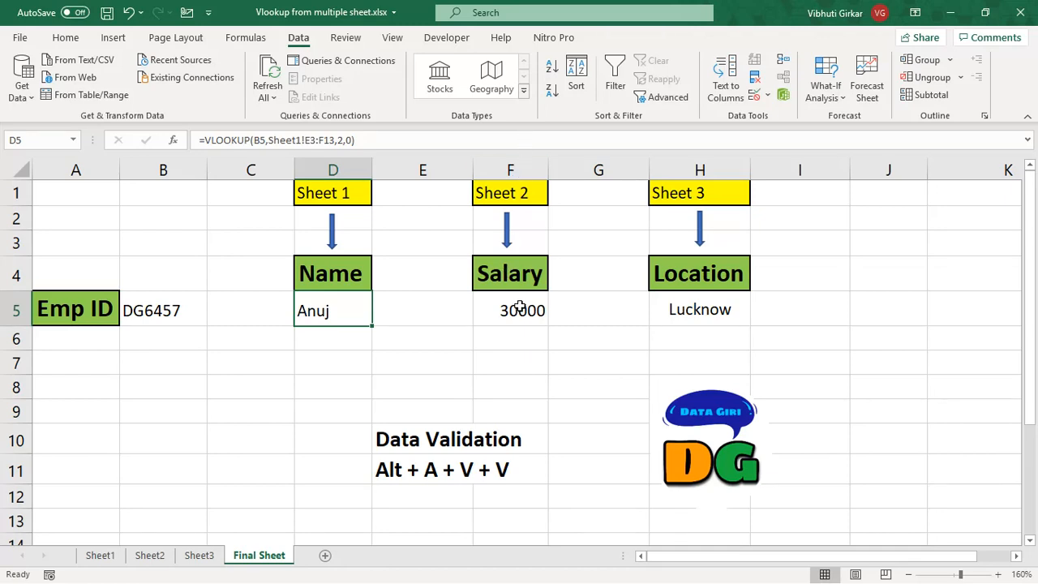
pyautogui.click(150, 556)
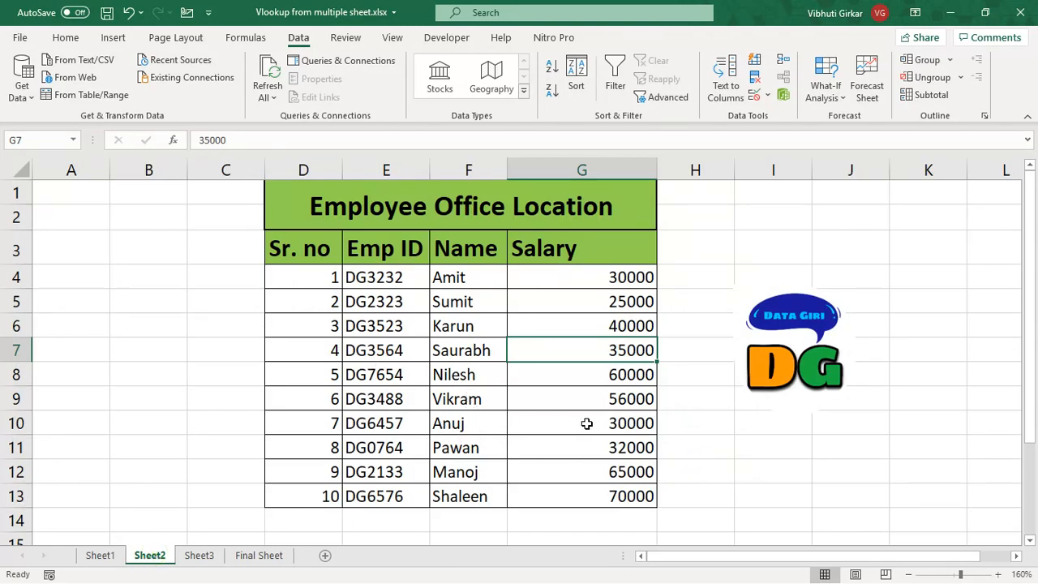
pyautogui.click(259, 558)
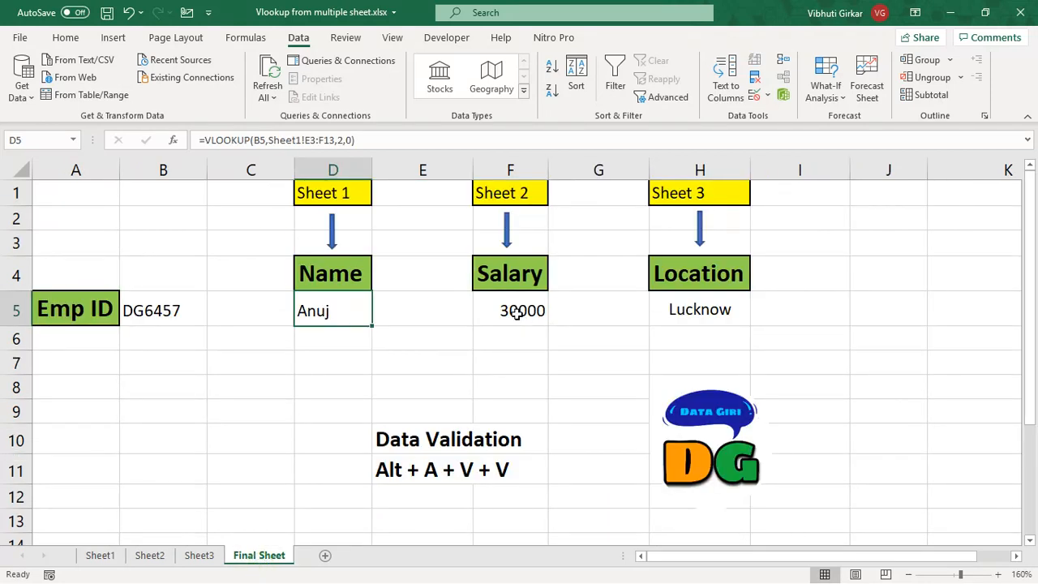
pyautogui.click(710, 272)
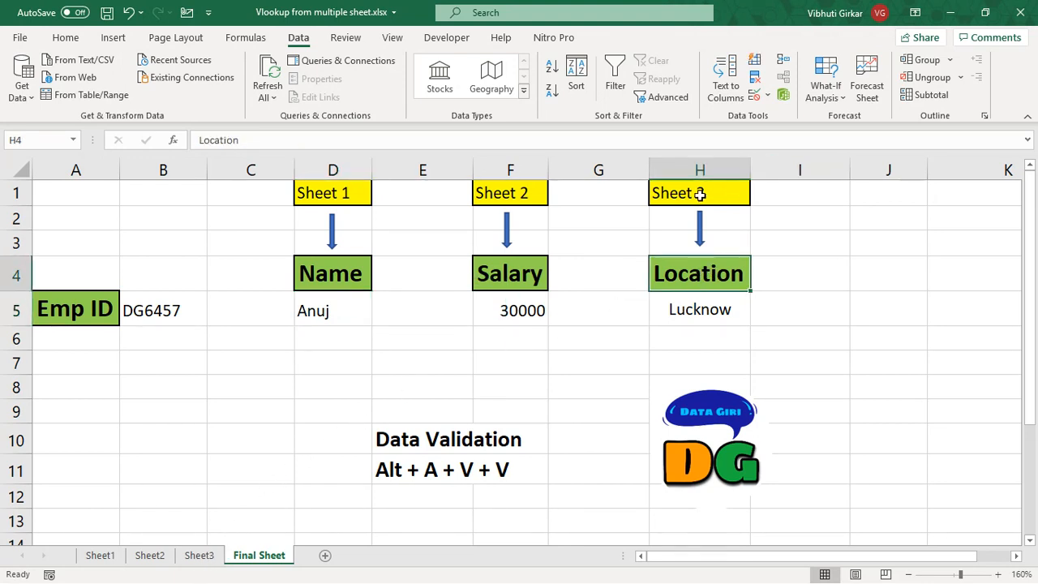
pyautogui.click(199, 555)
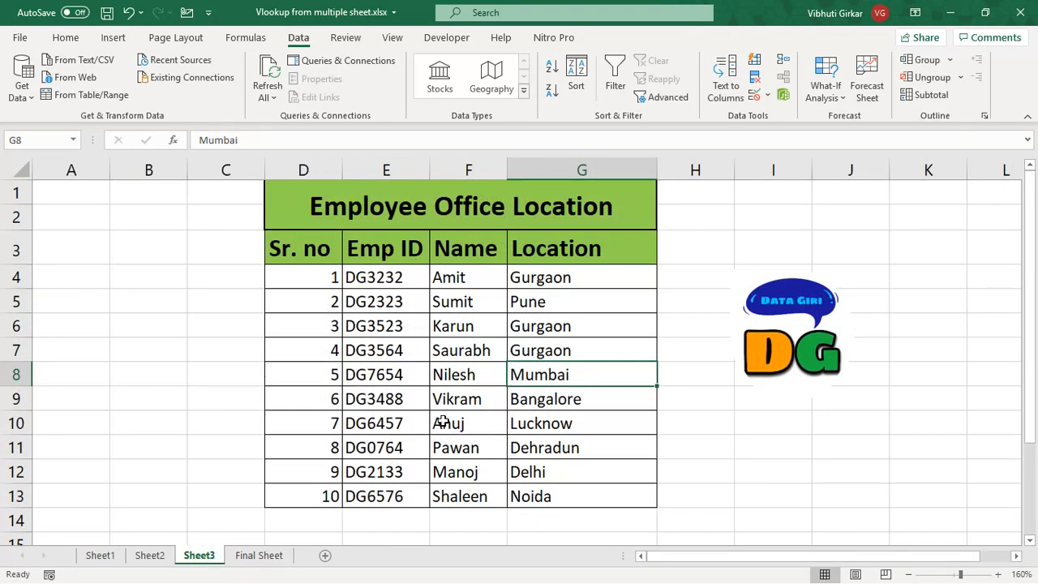
pyautogui.click(258, 556)
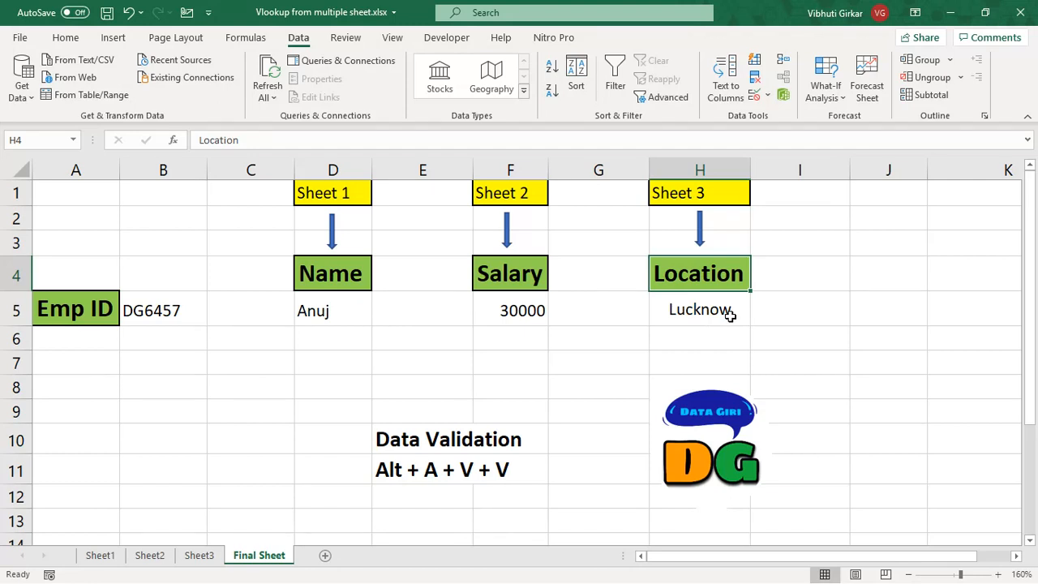
# Change the Emp ID in cell B5 to the last employee ID in the list.
pyautogui.press('Left')
pyautogui.press('Left')
pyautogui.press('Left')
pyautogui.press('Left')
pyautogui.press('Left')
pyautogui.press('Left')
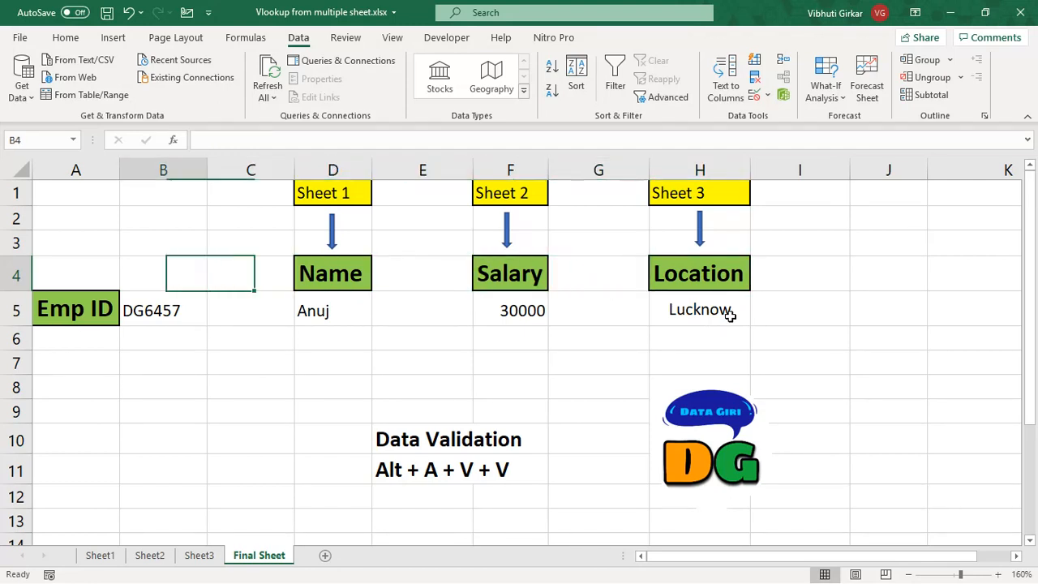
pyautogui.press('Down')
pyautogui.hotkey('alt', 'Down')
pyautogui.press('Down')
pyautogui.press('Down')
pyautogui.press('Down')
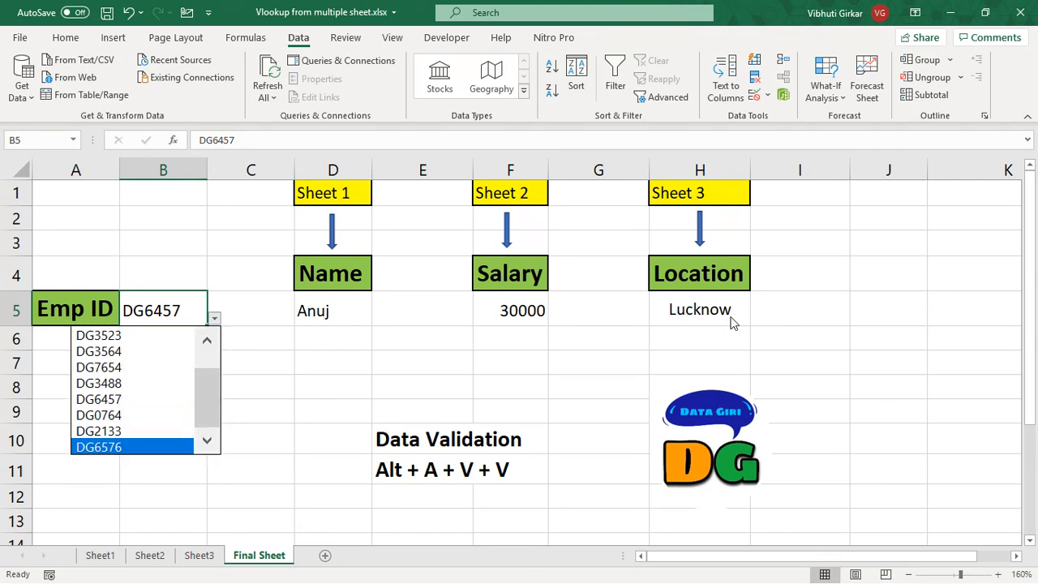
pyautogui.press('Return')
# Review Sheet1, Sheet2 and Sheet3 to verify the last employee's Name, Salary and Location, then return to Final Sheet.
pyautogui.press('Right')
pyautogui.press('Right')
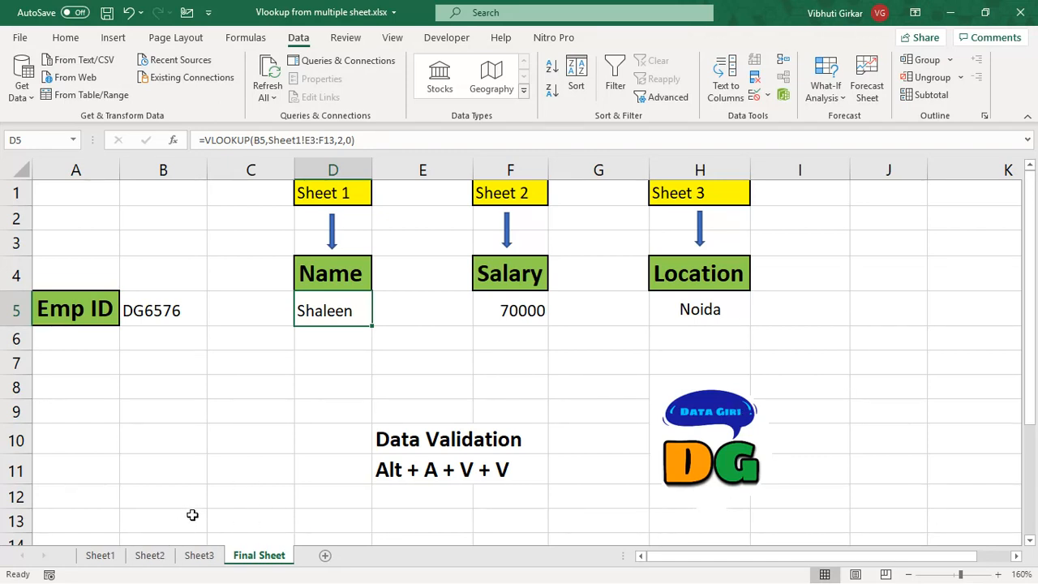
pyautogui.hotkey('ctrl', 'pageup')
pyautogui.hotkey('ctrl', 'pageup')
pyautogui.hotkey('ctrl', 'pageup')
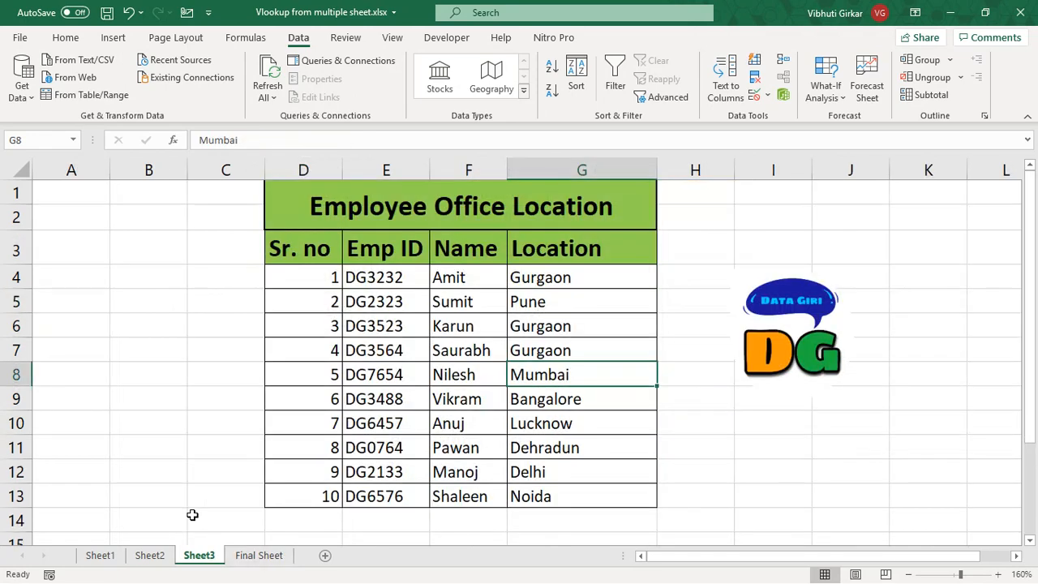
pyautogui.hotkey('ctrl', 'pagedown')
pyautogui.hotkey('ctrl', 'pagedown')
pyautogui.hotkey('ctrl', 'pagedown')
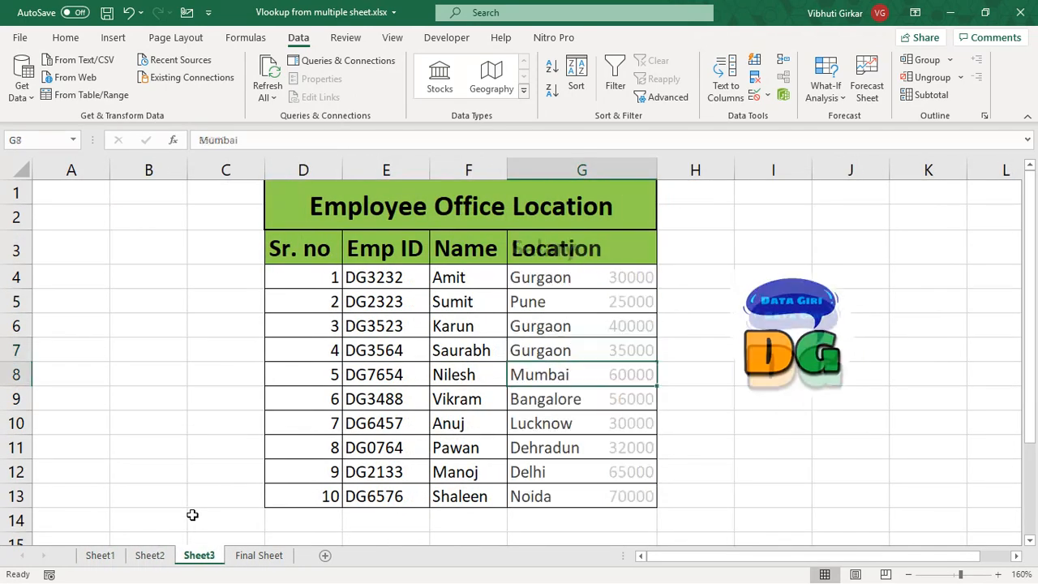
pyautogui.hotkey('ctrl', 'pageup')
pyautogui.hotkey('ctrl', 'pageup')
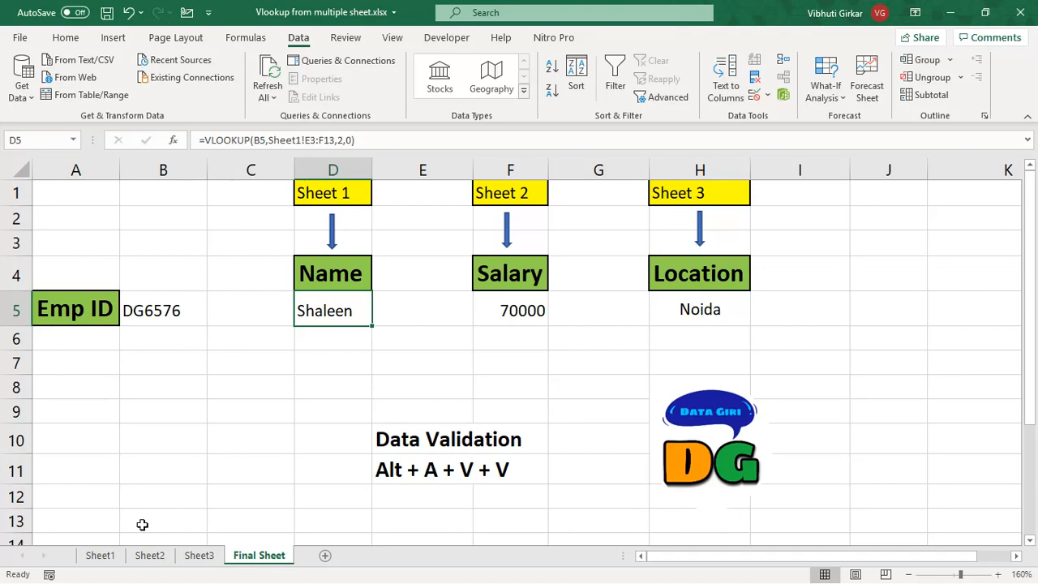
pyautogui.click(101, 555)
pyautogui.click(146, 555)
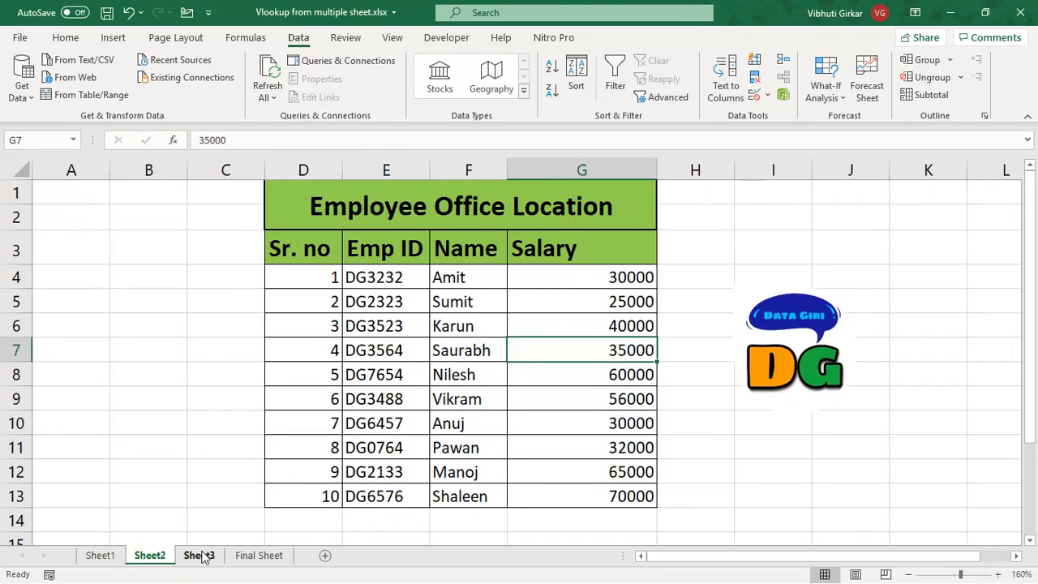
pyautogui.click(201, 556)
pyautogui.click(258, 555)
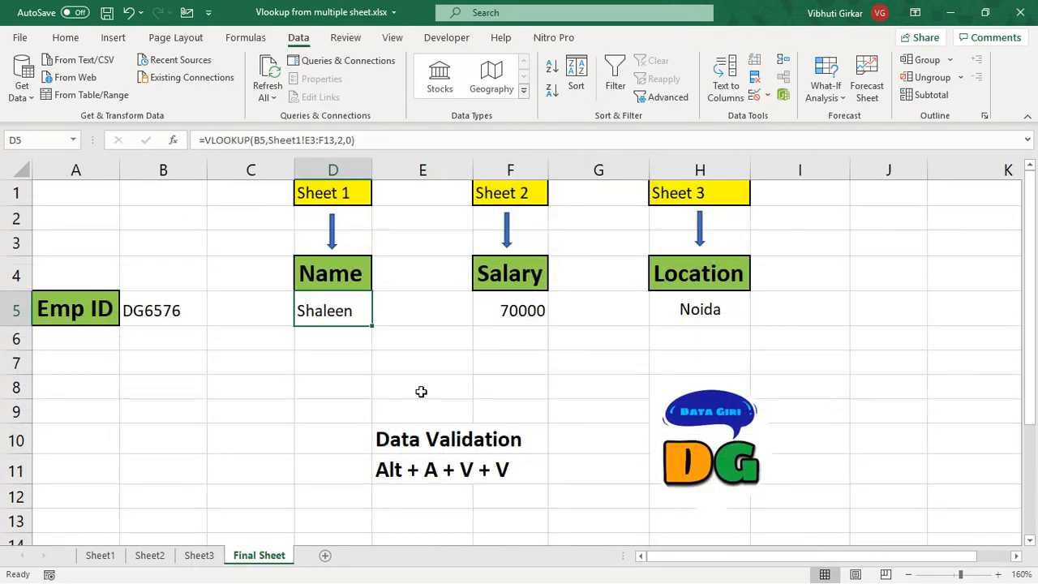